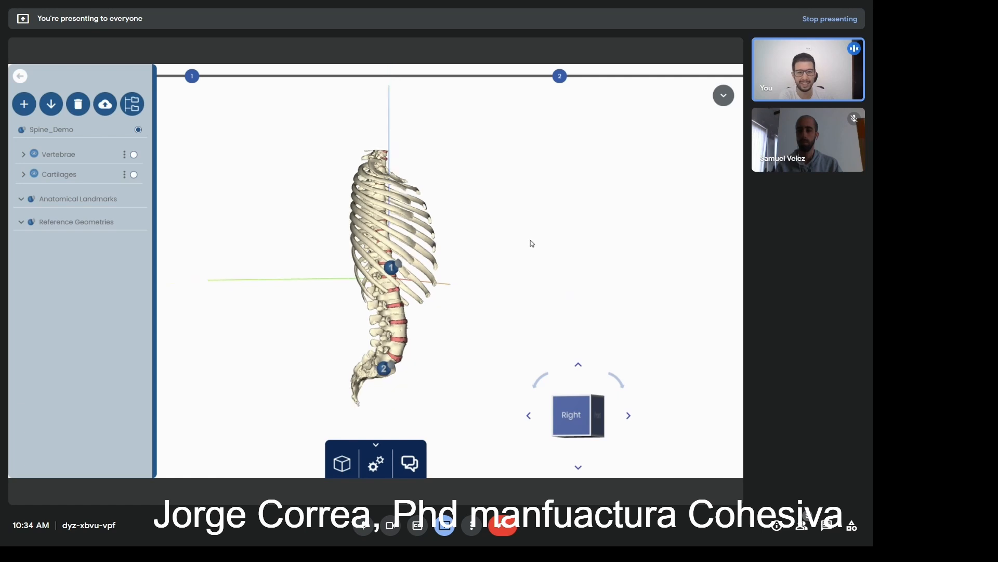
Examine the spine and rib cage model from several sides
scroll(527, 243, up, 1)
drag(526, 243, 522, 198)
scroll(405, 198, up, 1)
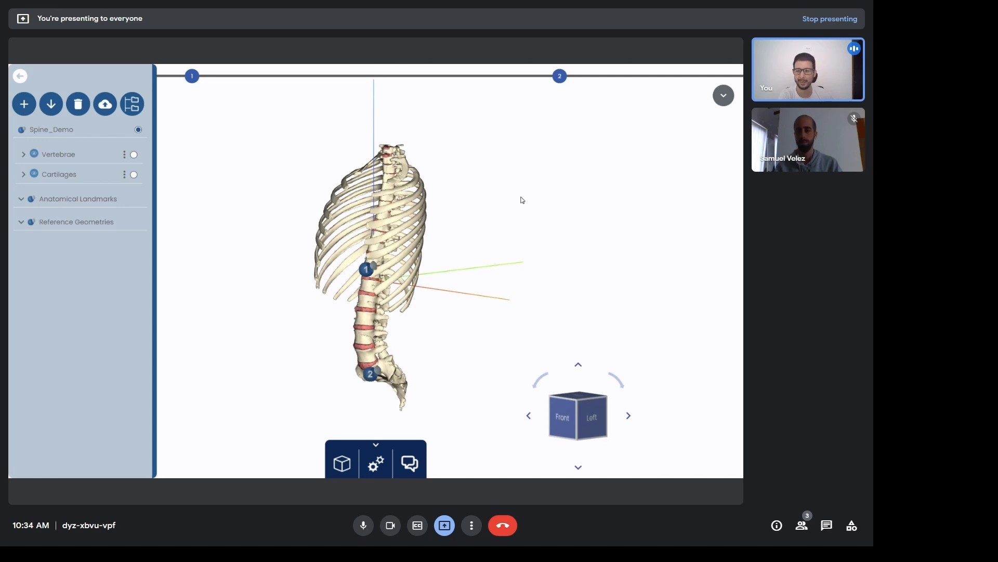
drag(494, 205, 459, 196)
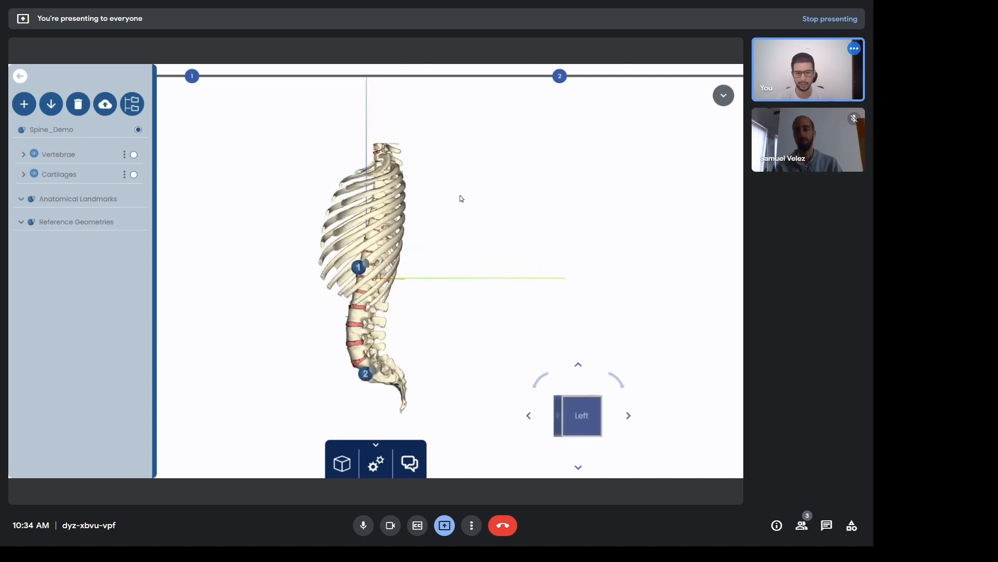
drag(239, 267, 264, 265)
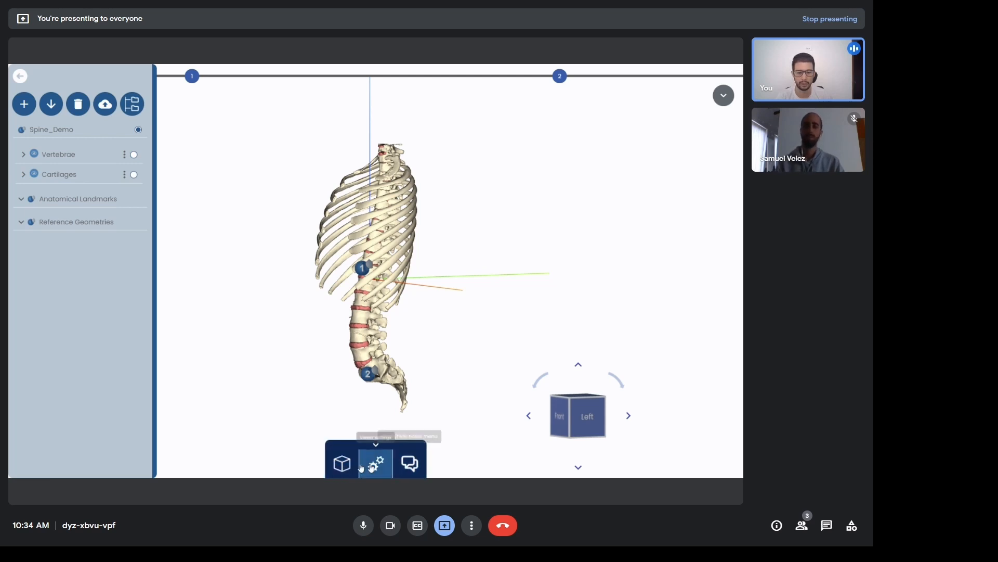
click(352, 467)
click(348, 466)
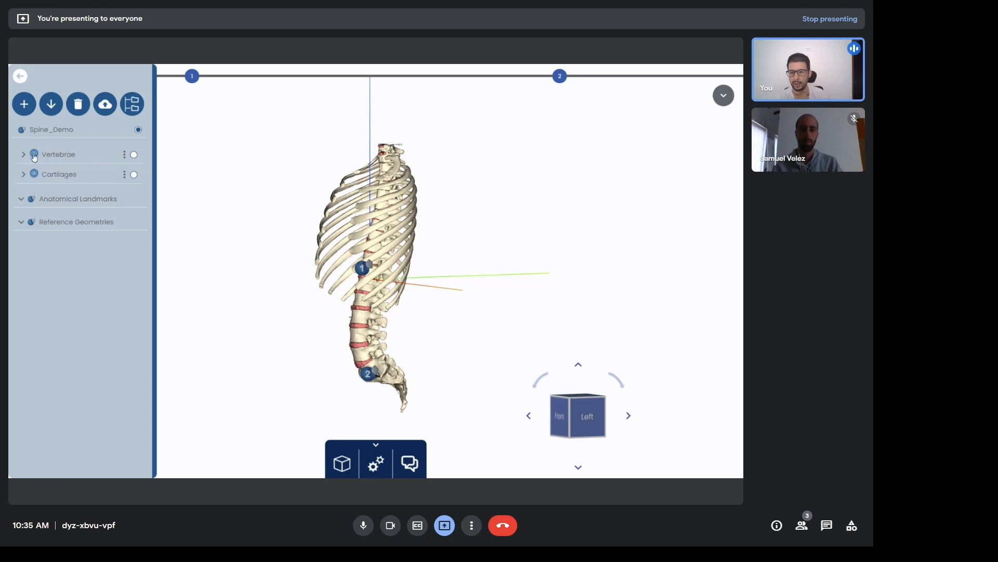
Hide the Vertebrae group to view the cartilages alone from the front, and show it again
drag(291, 223, 340, 224)
drag(219, 199, 291, 199)
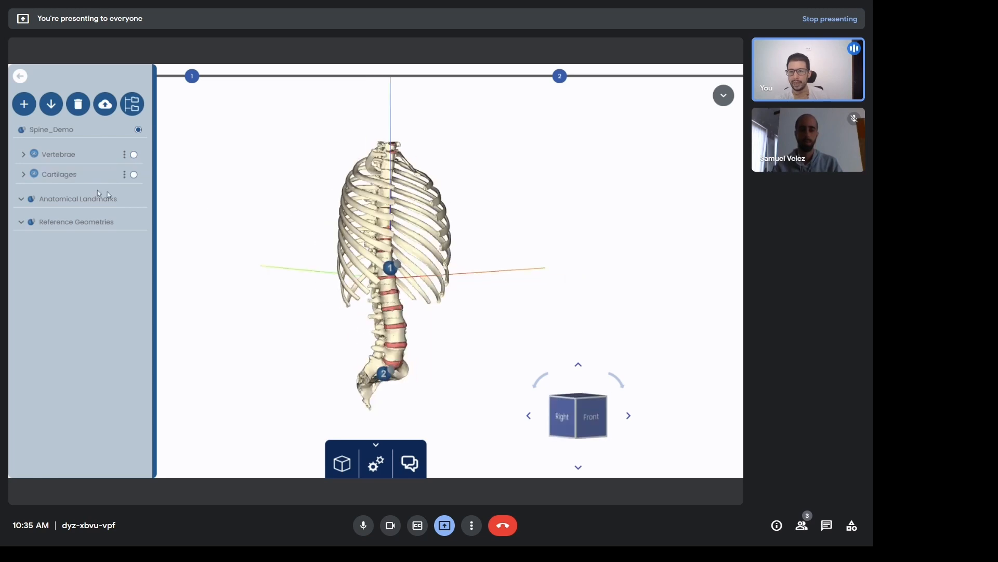
click(34, 154)
drag(292, 245, 406, 181)
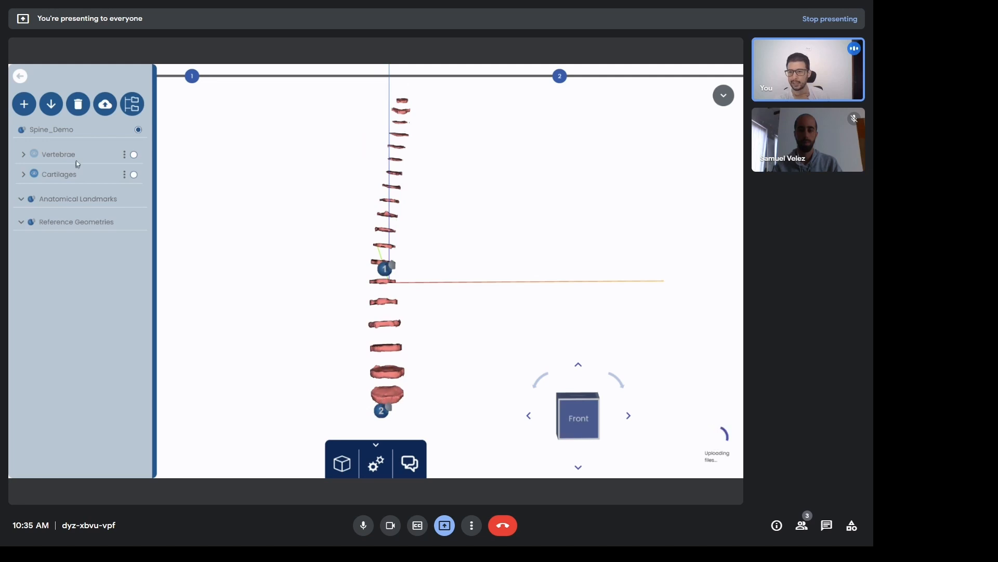
click(34, 156)
Hide the Cartilages group to view the bones alone from the side, and show it again
click(34, 175)
drag(245, 228, 344, 233)
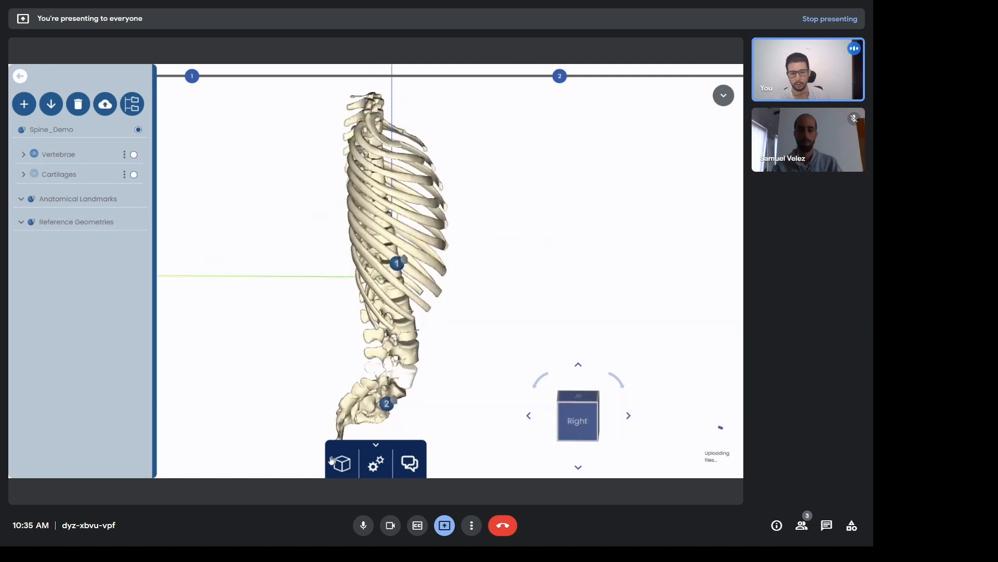
drag(282, 318, 302, 286)
click(34, 175)
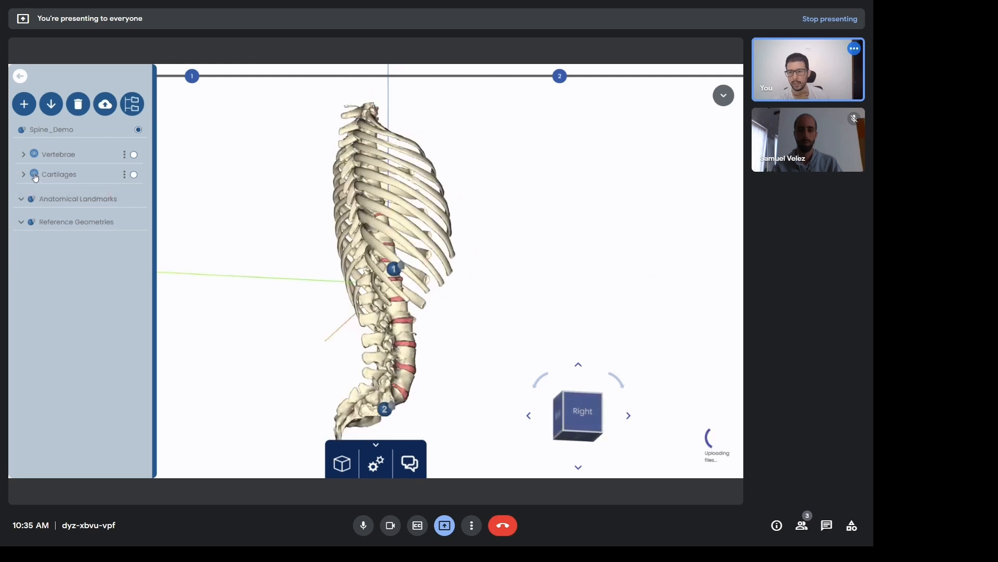
Select the whole Vertebrae group and view its highlighted bones from the sides and front
click(133, 155)
drag(300, 244, 235, 242)
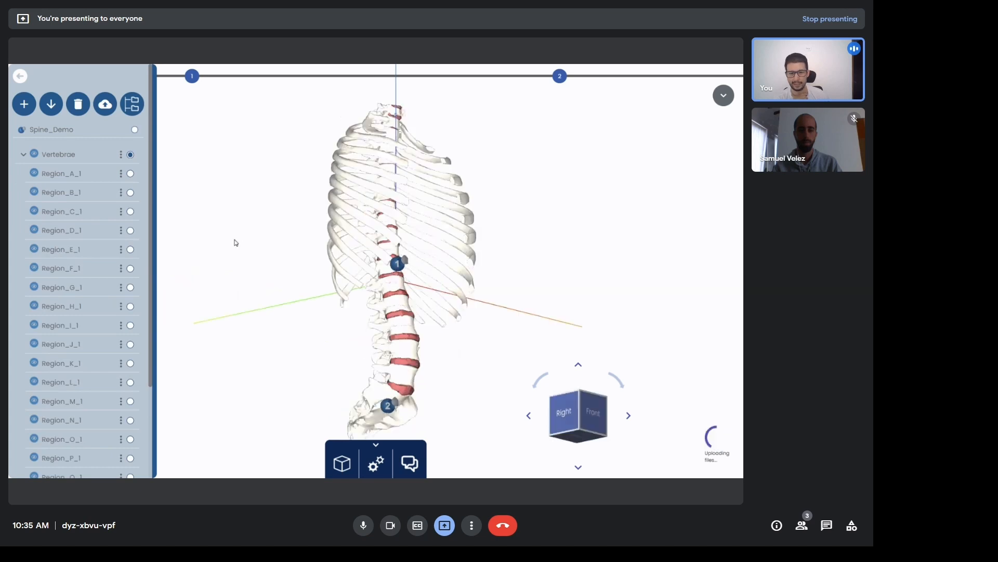
drag(555, 254, 164, 110)
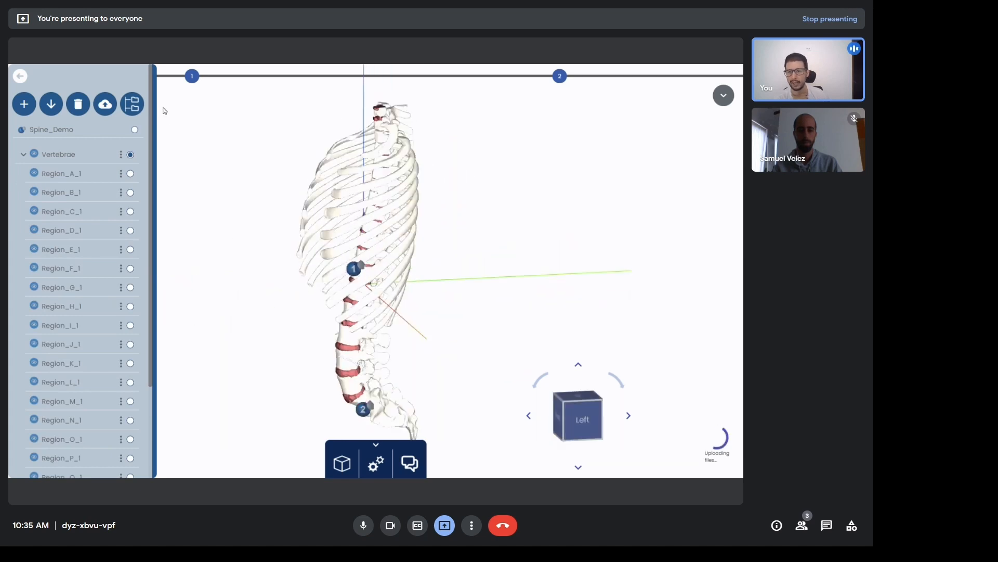
drag(387, 191, 460, 182)
drag(383, 285, 387, 273)
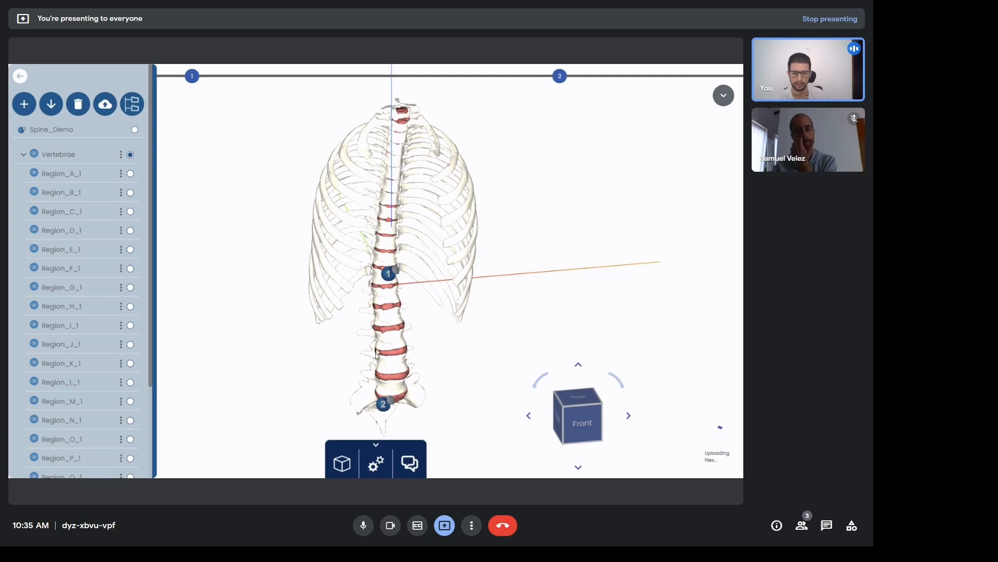
drag(441, 343, 400, 333)
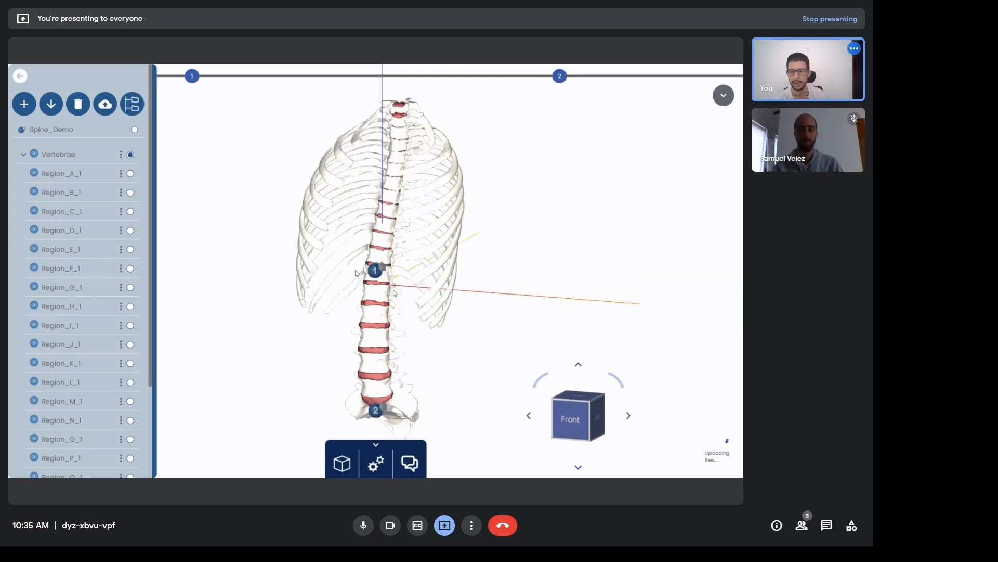
Collapse the Vertebrae parts and select the whole Cartilages group to view it highlighted on the model
click(22, 156)
click(134, 175)
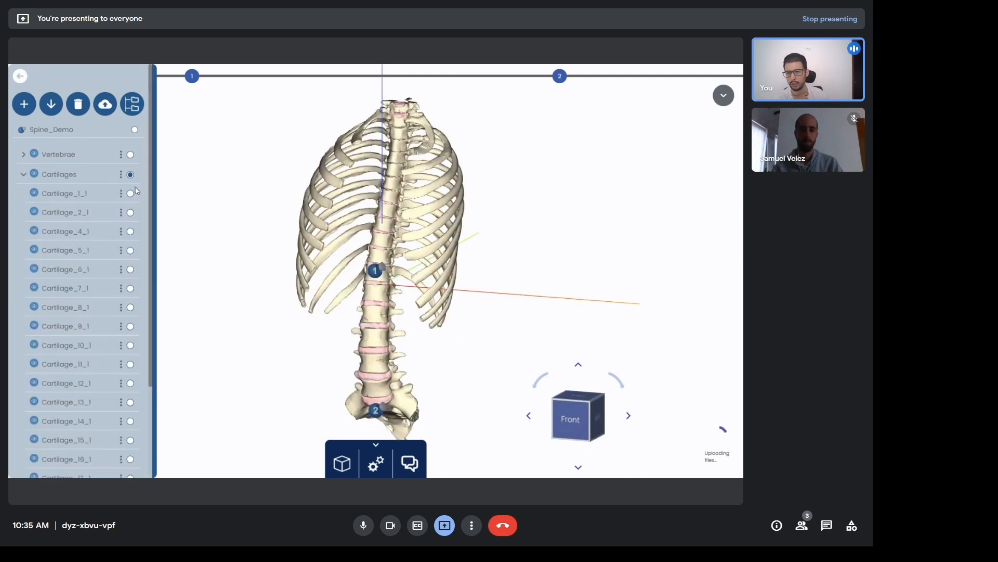
drag(255, 280, 386, 277)
drag(287, 211, 309, 200)
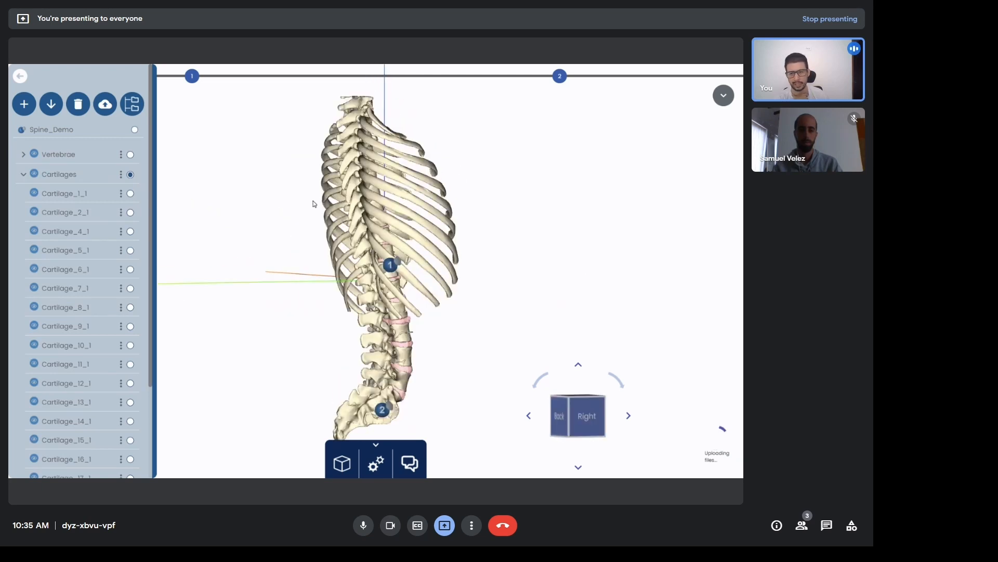
Collapse the Cartilages parts, expand the Vertebrae parts, and compare selecting Region_A_1 alone with selecting the whole group
click(24, 174)
click(23, 155)
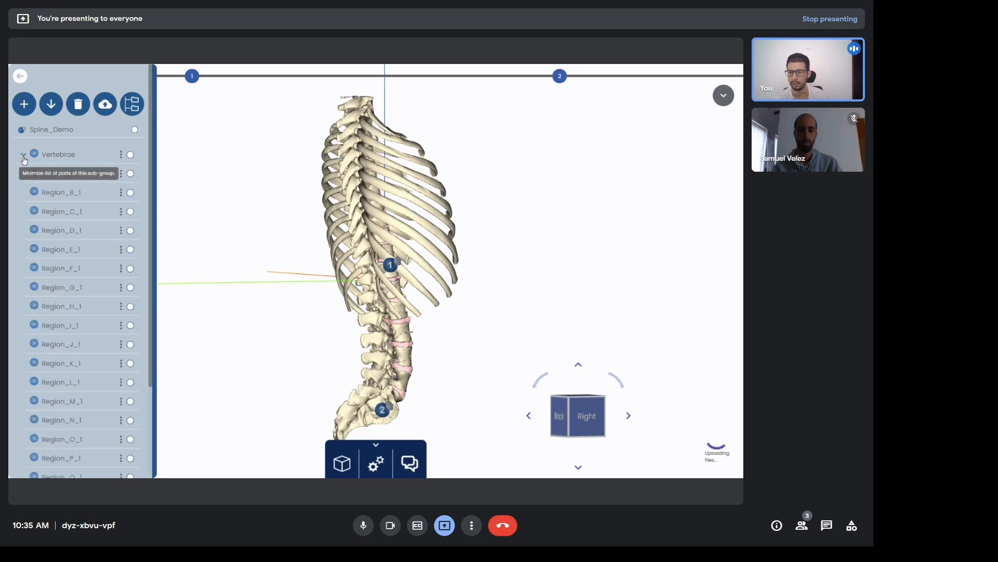
click(131, 174)
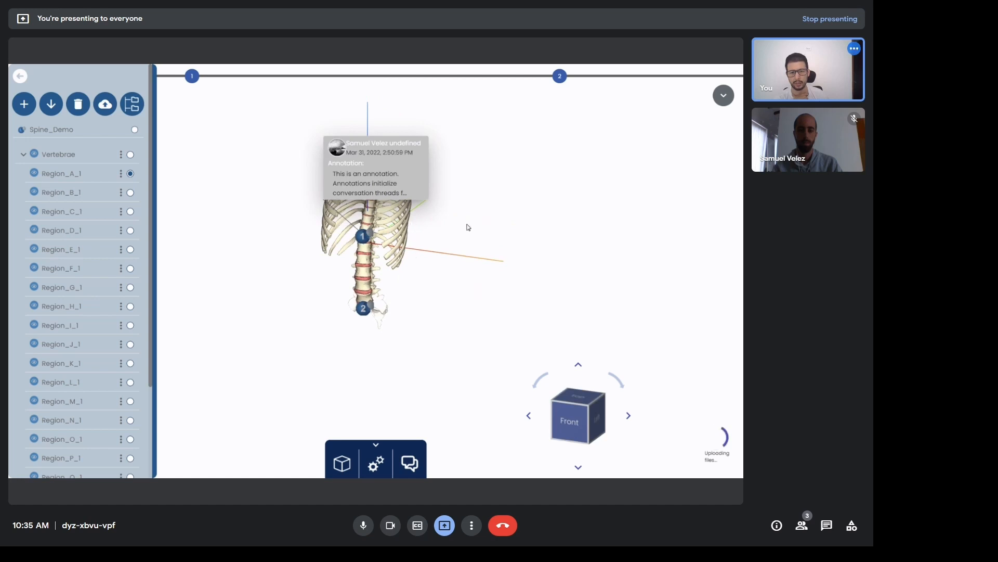
click(131, 155)
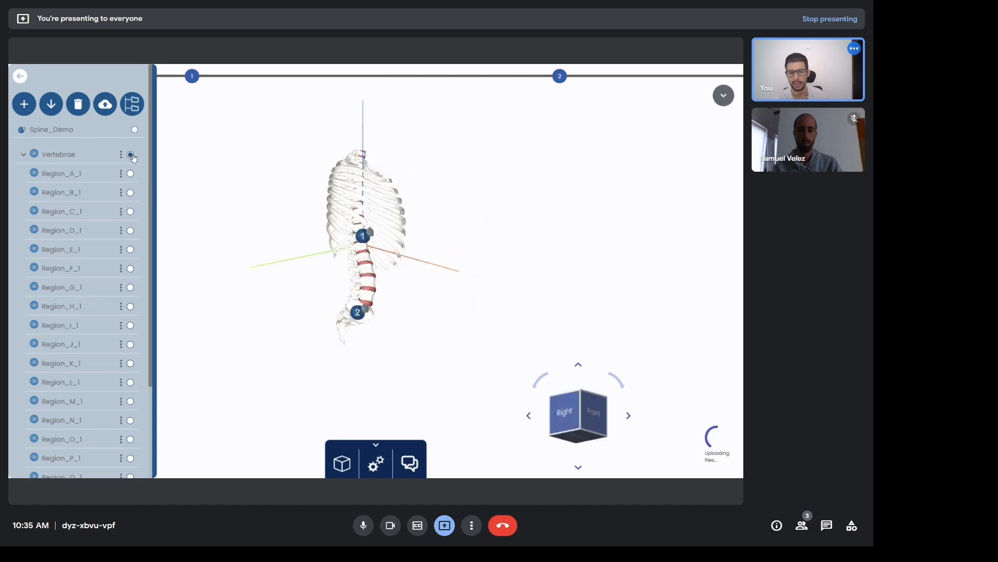
click(130, 175)
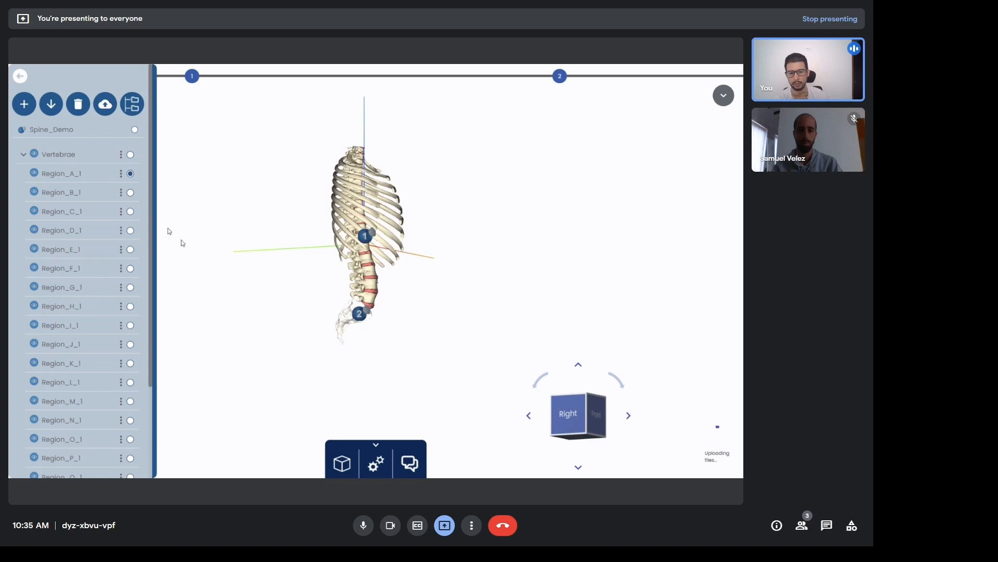
Select Region_B_1, Region_C_1 and Region_D_1 in turn to view each vertebra highlighted
click(132, 194)
click(132, 213)
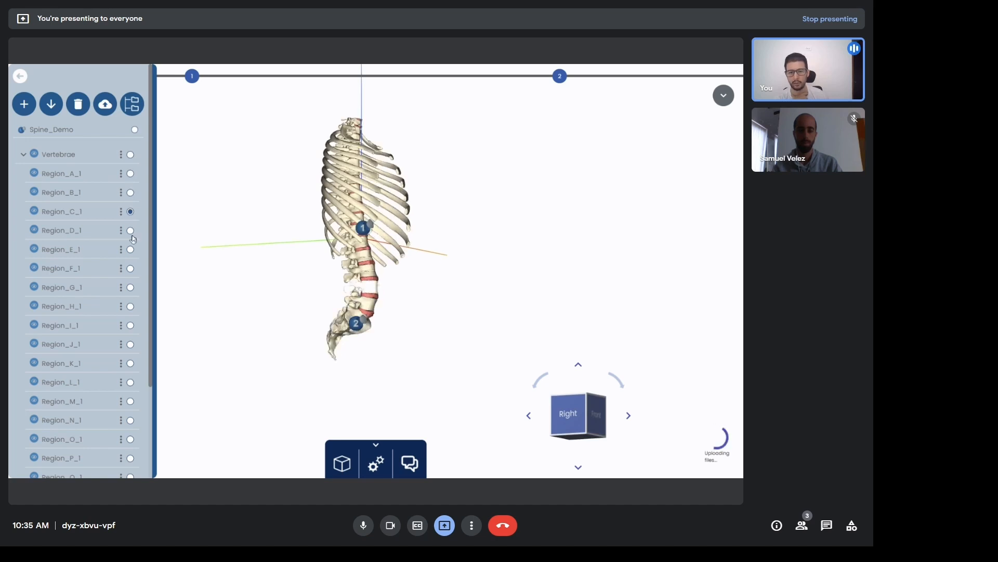
click(132, 232)
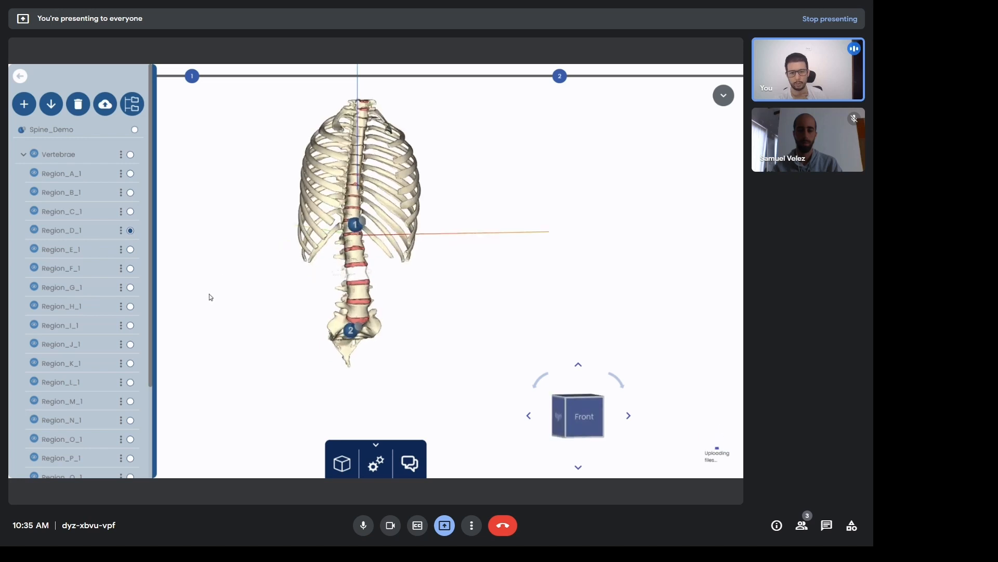
drag(175, 284, 214, 286)
right_drag(213, 286, 256, 325)
drag(256, 324, 244, 333)
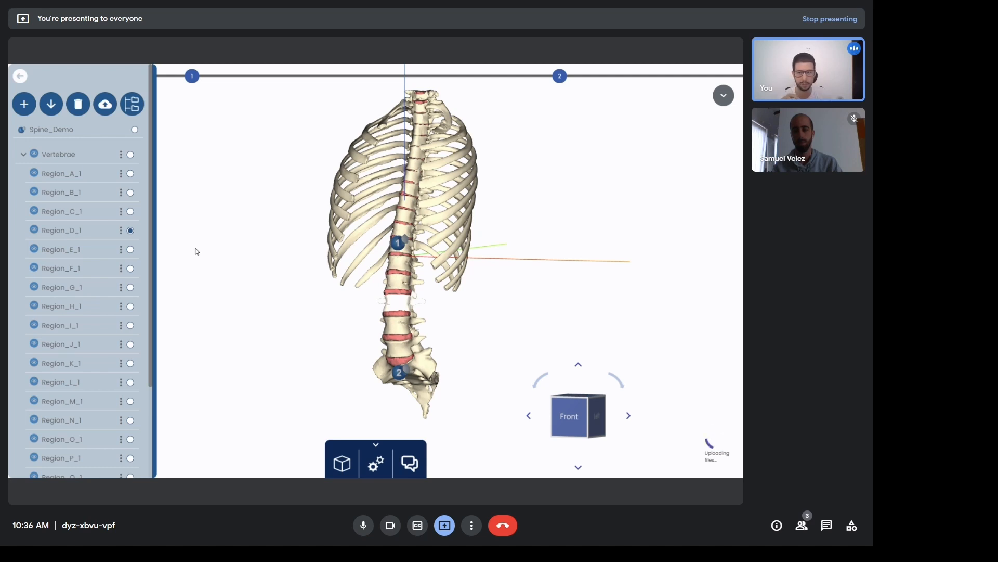
Collapse the Vertebrae parts and select the complete Spine_Demo model
click(24, 155)
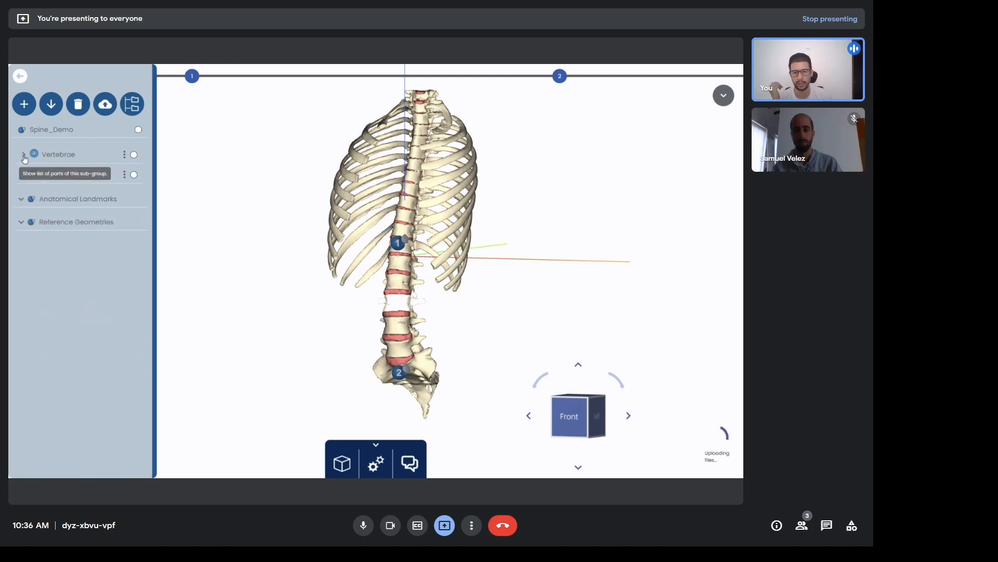
click(139, 130)
drag(217, 224, 596, 184)
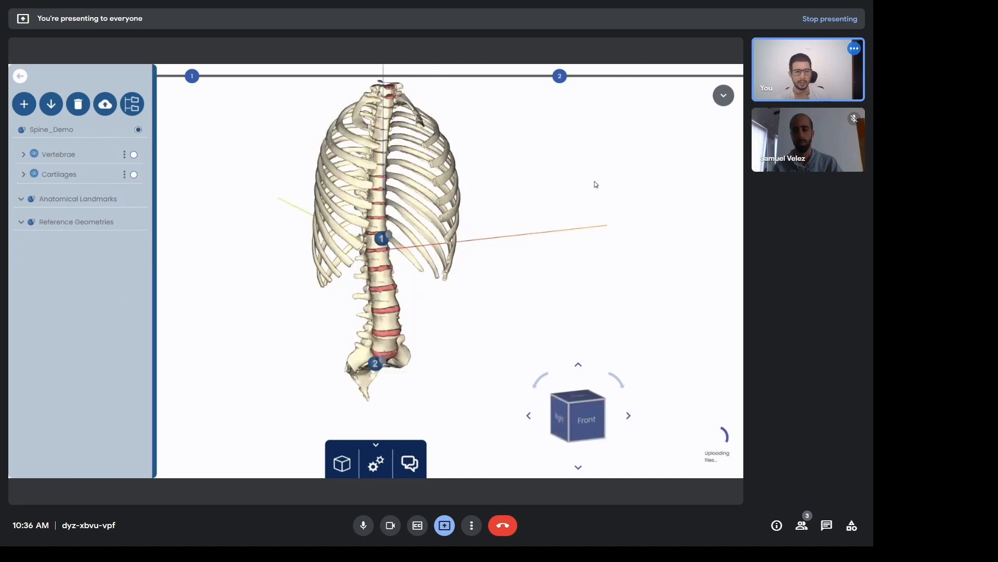
Expand the set of measurement and geometry tools and bring the spine into a closer front view
click(724, 97)
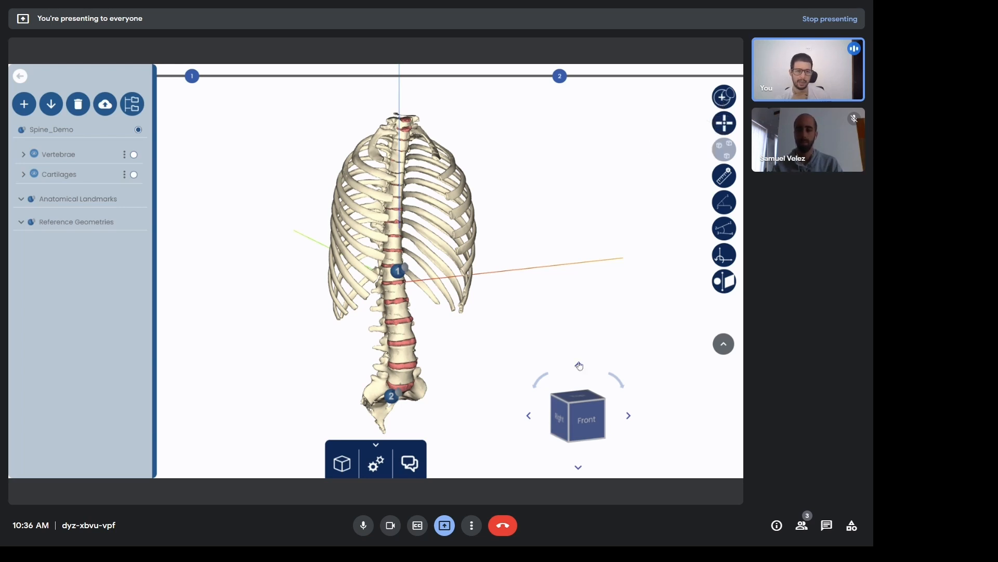
drag(511, 227, 652, 180)
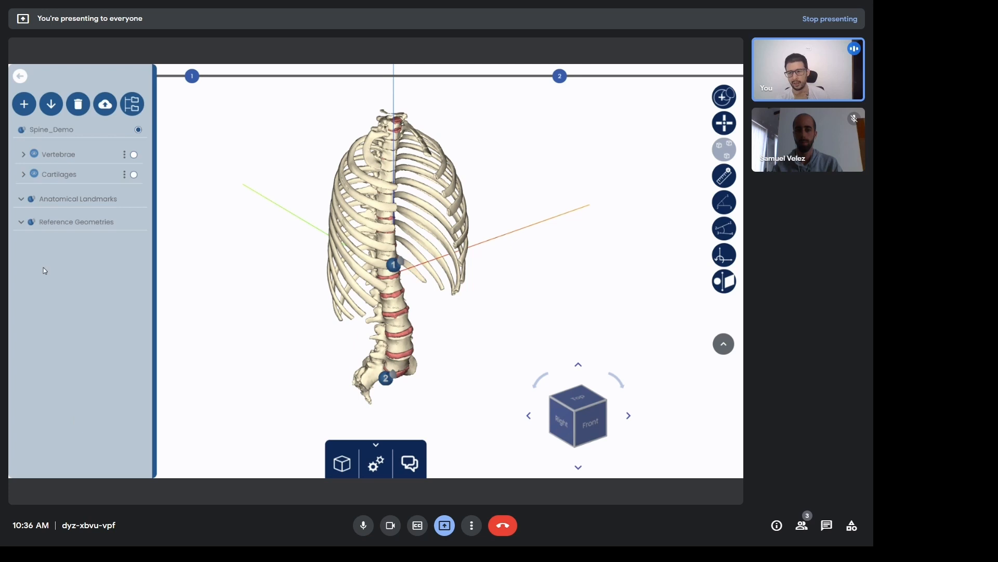
drag(566, 198, 524, 184)
scroll(527, 281, up, 5)
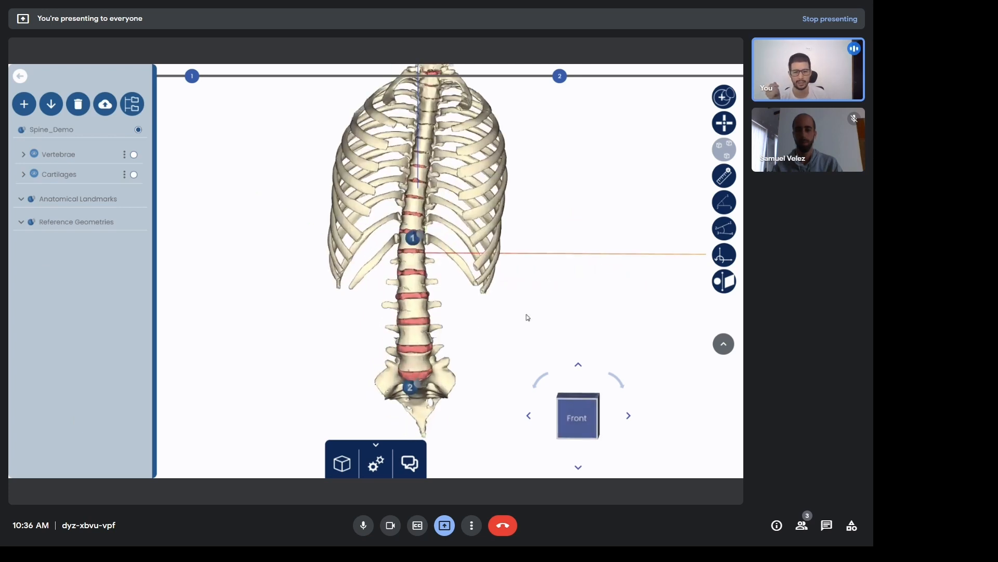
drag(532, 280, 506, 265)
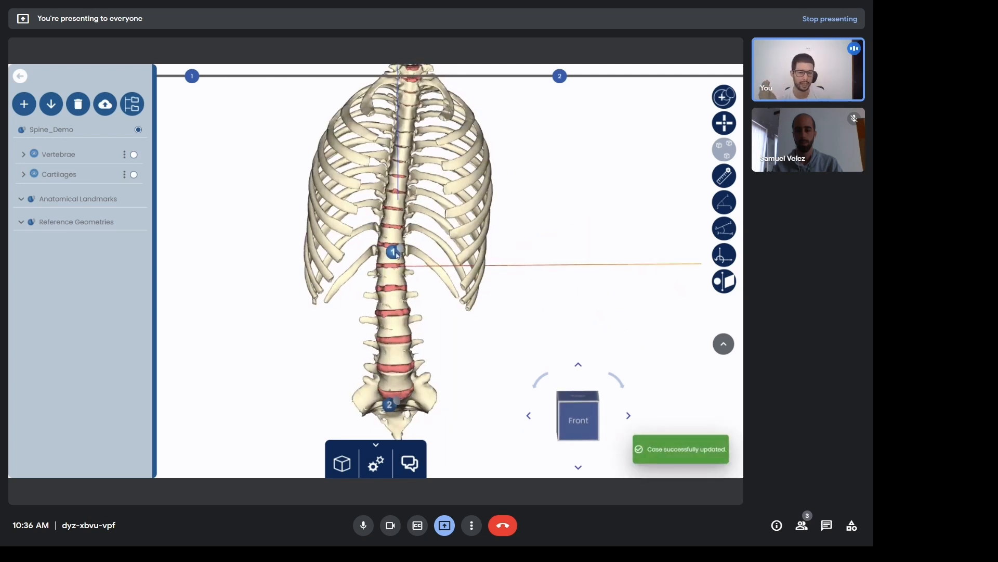
mouse_move(448, 366)
mouse_down()
mouse_move(487, 350)
mouse_move(482, 342)
mouse_up()
right_drag(482, 341, 499, 309)
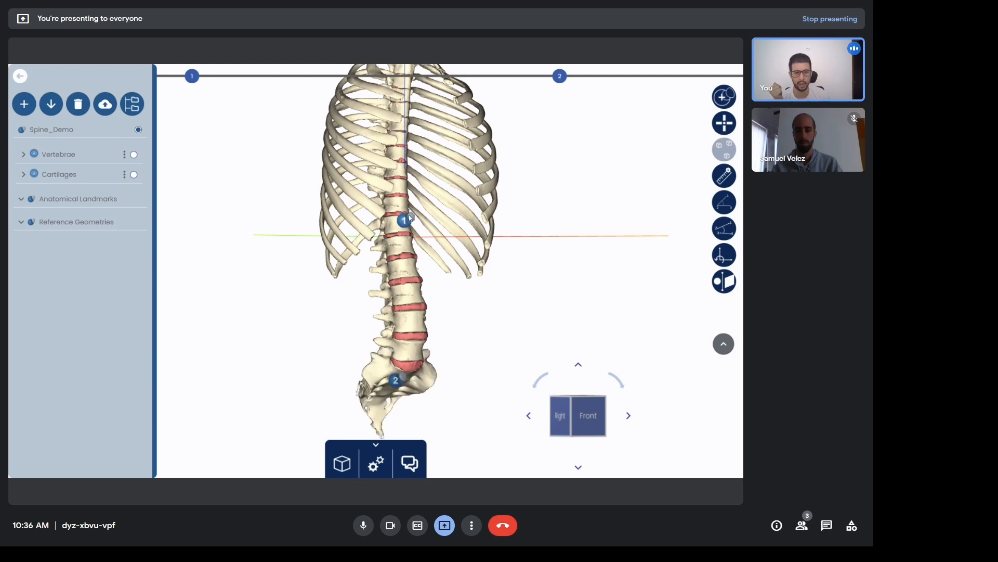
Open annotation 1 on the spine and place its note beside the rib cage, clear of the model
click(408, 219)
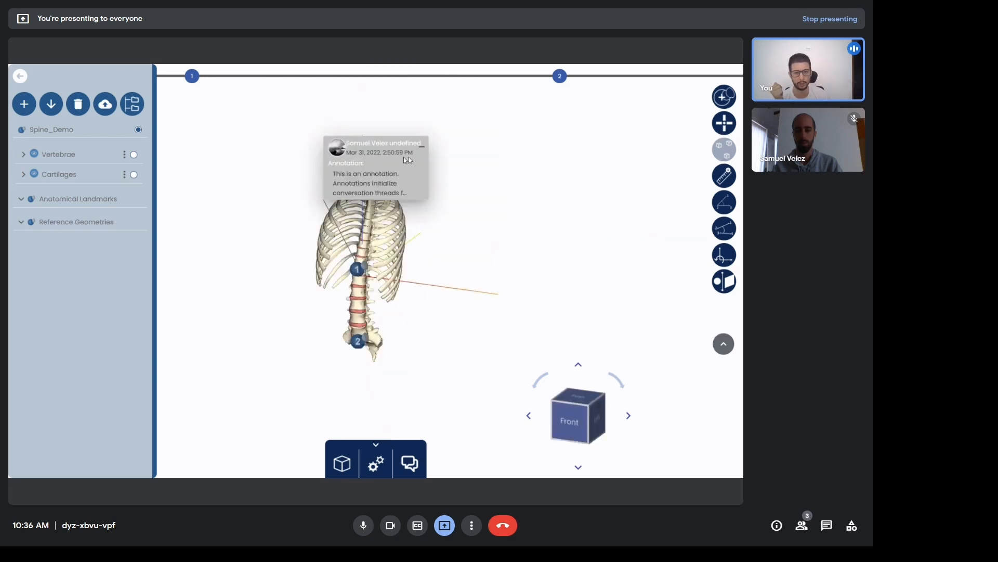
drag(406, 159, 564, 218)
scroll(627, 246, up, 3)
drag(519, 336, 457, 228)
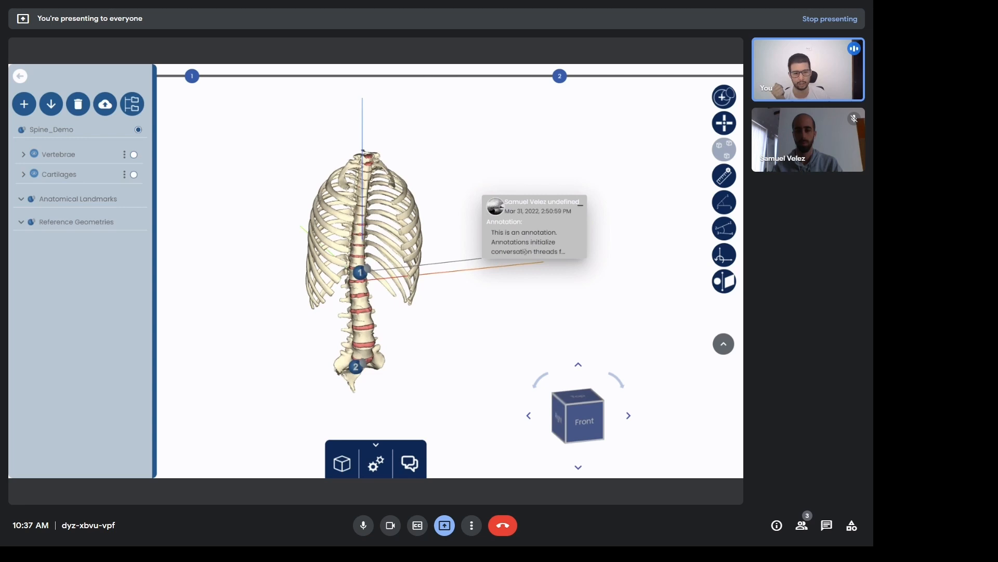
drag(509, 311, 531, 311)
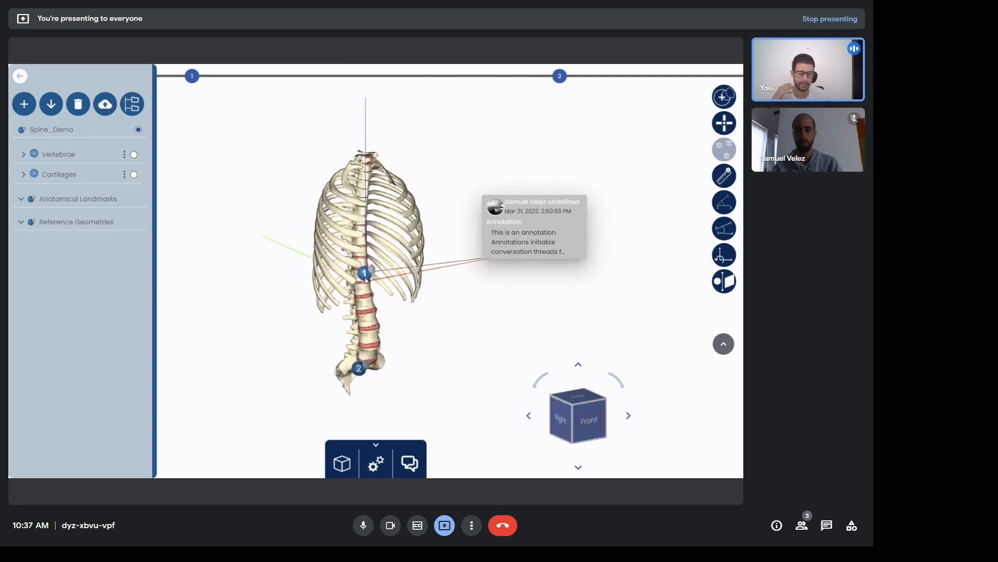
Open the comments of annotation 1 and submit the reply "got it!"
click(410, 464)
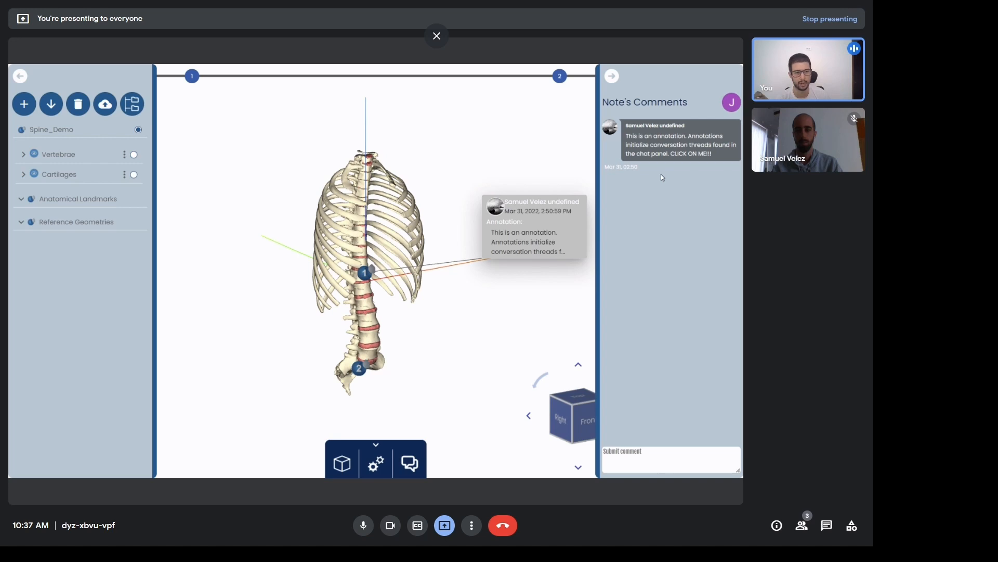
click(659, 462)
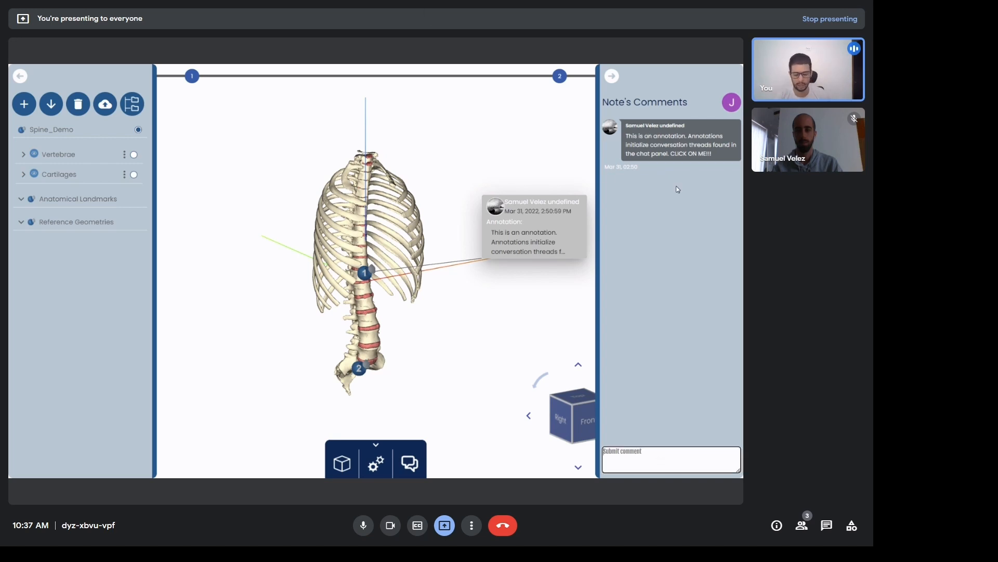
text(goit)
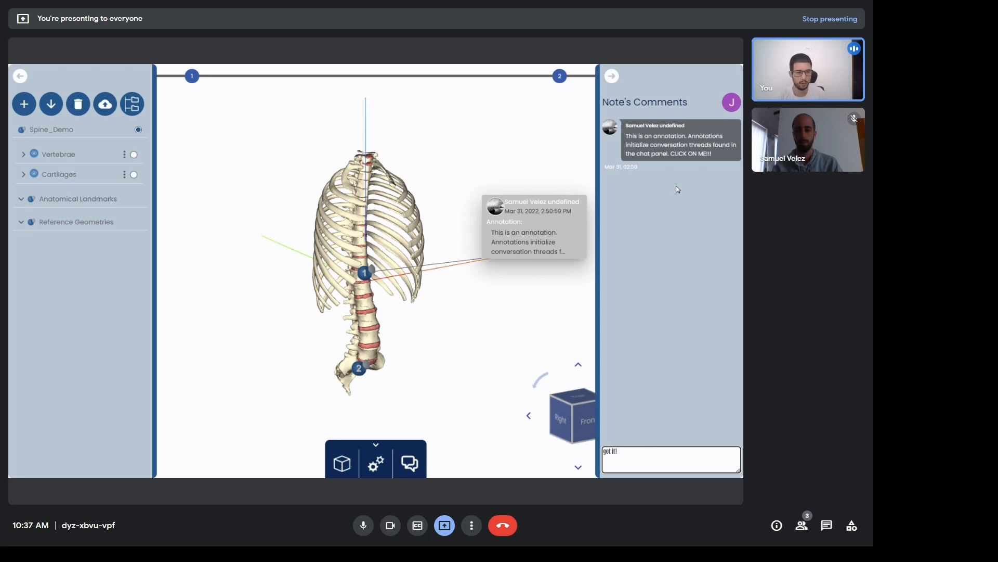
key(Return)
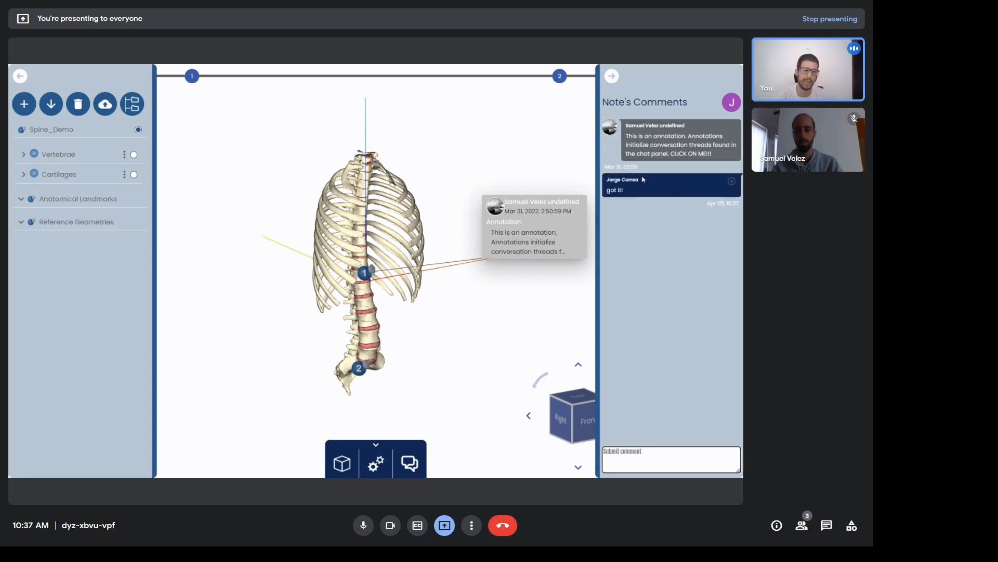
Inspect the front of the spine and rib cage up close, with annotation 1 open beside the model
drag(456, 320, 427, 313)
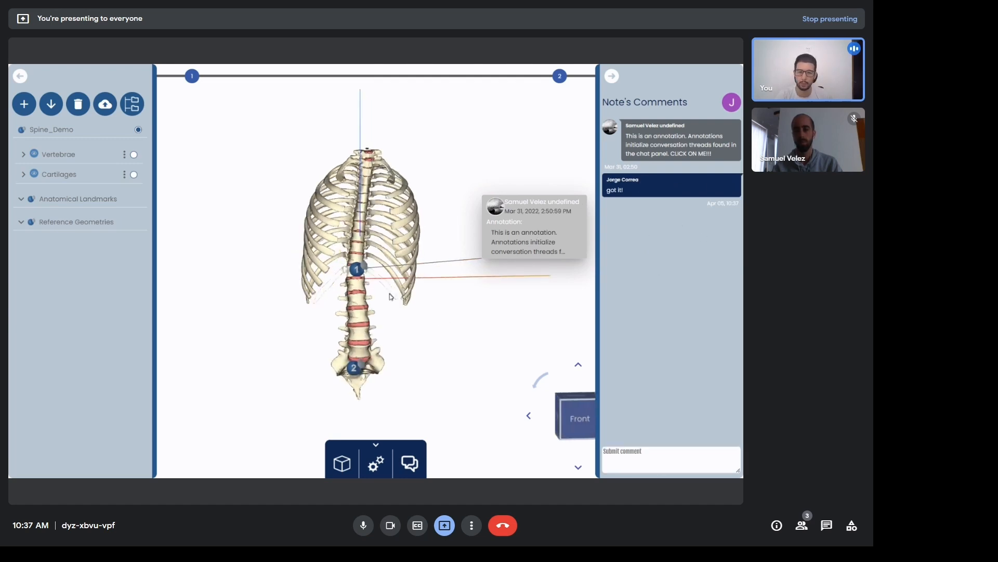
scroll(419, 365, up, 3)
drag(441, 350, 443, 349)
scroll(443, 352, up, 1)
scroll(443, 352, down, 1)
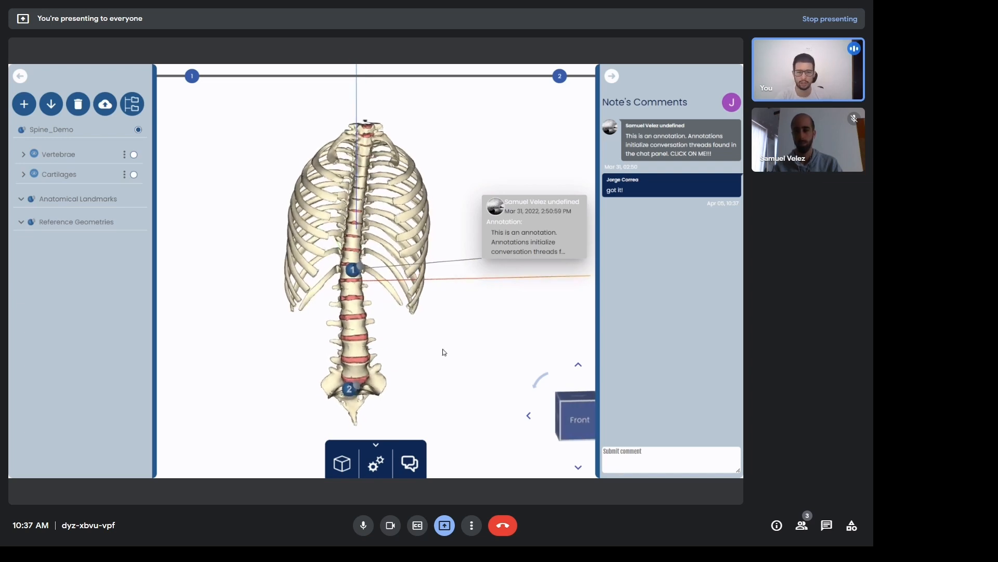
scroll(443, 352, up, 2)
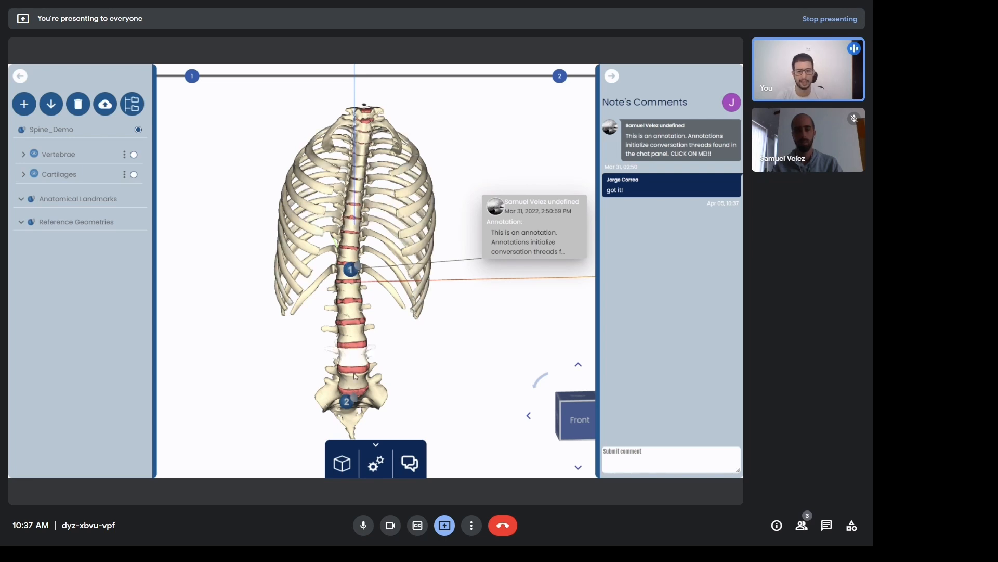
mouse_move(448, 355)
mouse_down()
mouse_move(533, 336)
mouse_move(454, 354)
mouse_up()
scroll(470, 353, down, 2)
scroll(478, 346, up, 1)
Close the comments of annotation 1 and expand the set of measurement and geometry tools
click(612, 76)
drag(483, 300, 450, 279)
scroll(453, 301, up, 1)
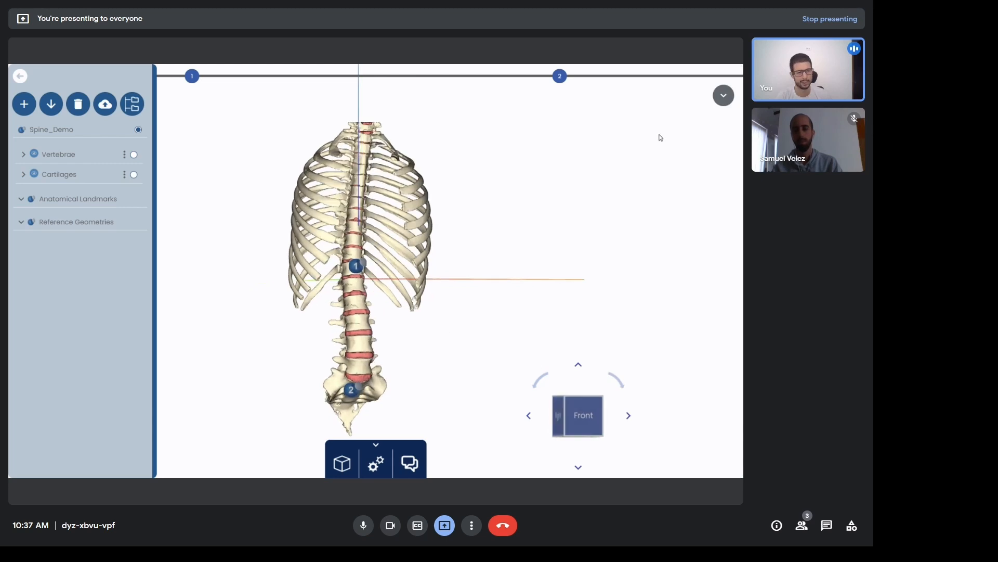
click(723, 95)
drag(643, 165, 534, 219)
scroll(541, 218, up, 2)
scroll(533, 219, up, 2)
scroll(533, 219, down, 3)
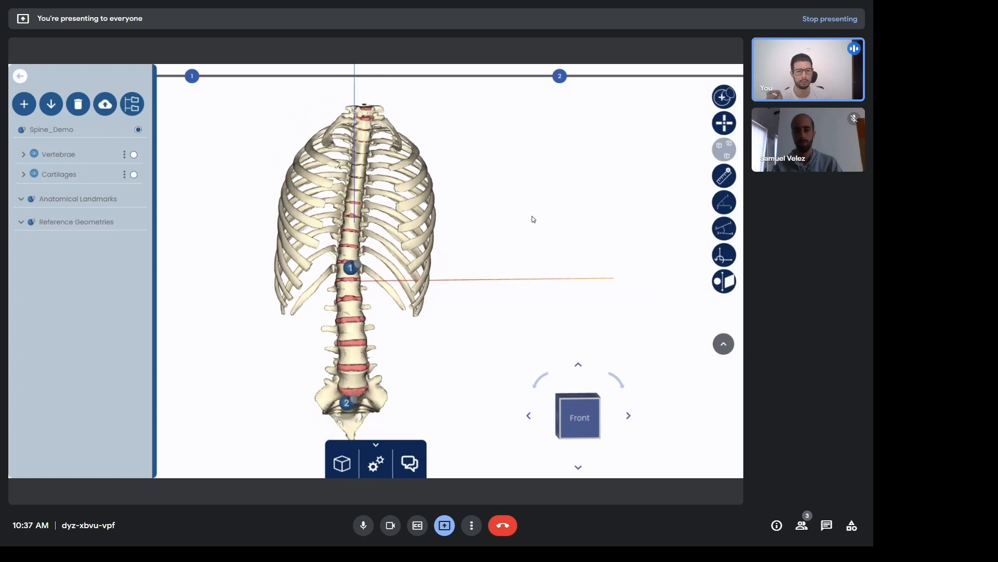
Add an anatomical landmark named "AA" at the front end of a middle rib on the model's right side
mouse_move(532, 216)
mouse_down()
mouse_move(629, 225)
mouse_move(544, 236)
mouse_move(553, 237)
mouse_move(530, 220)
mouse_move(537, 226)
mouse_up()
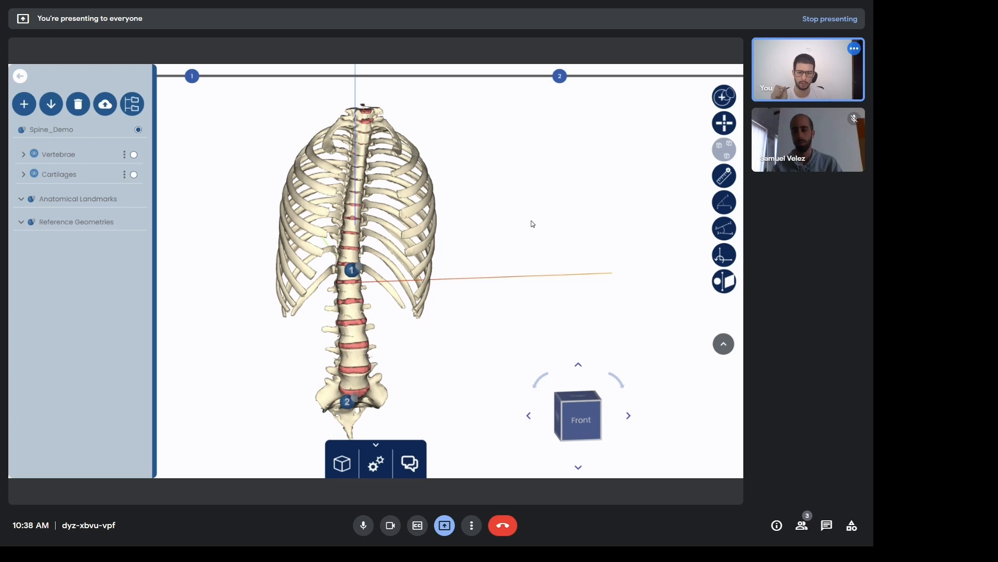
drag(531, 223, 580, 231)
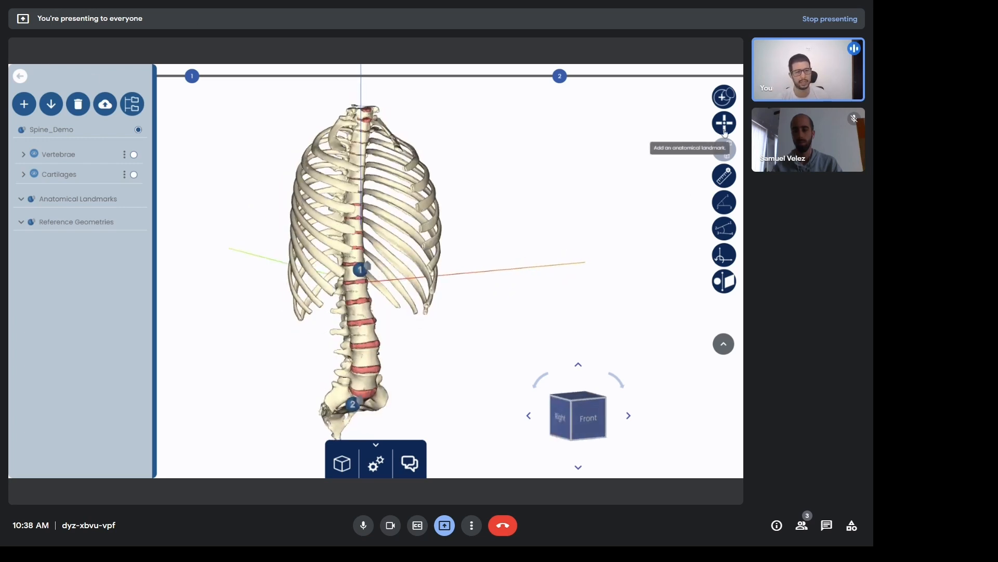
drag(623, 186, 583, 195)
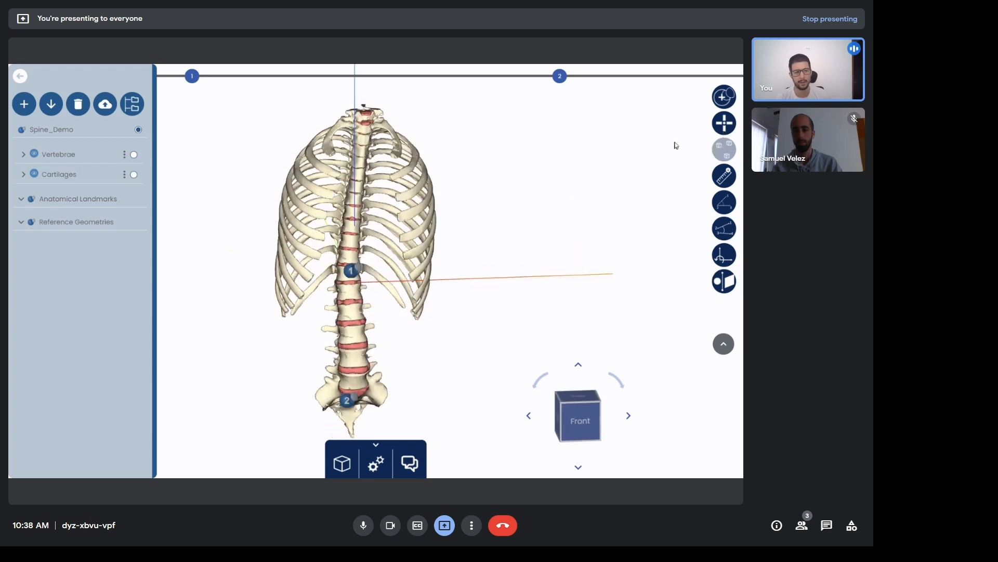
click(729, 126)
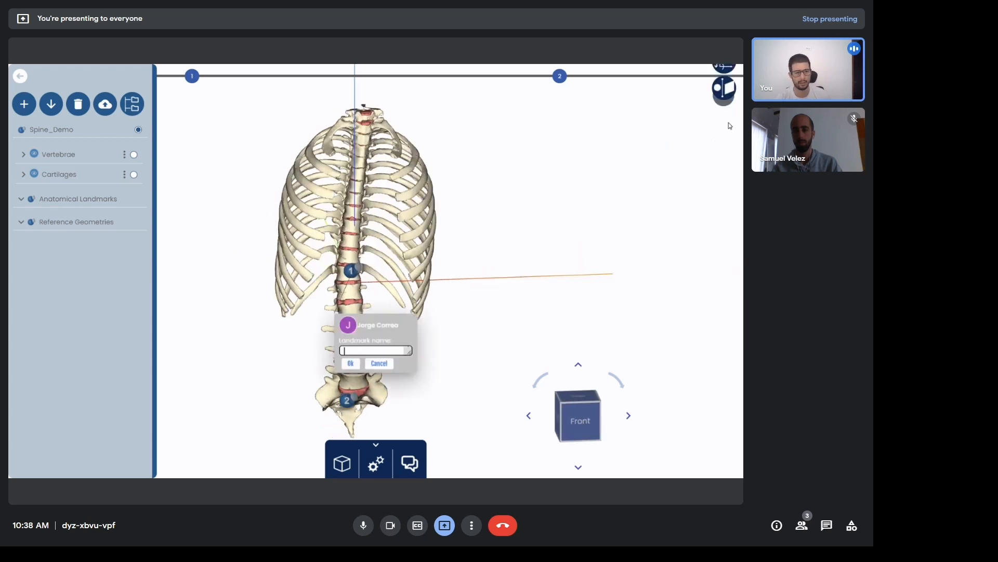
drag(365, 336, 543, 216)
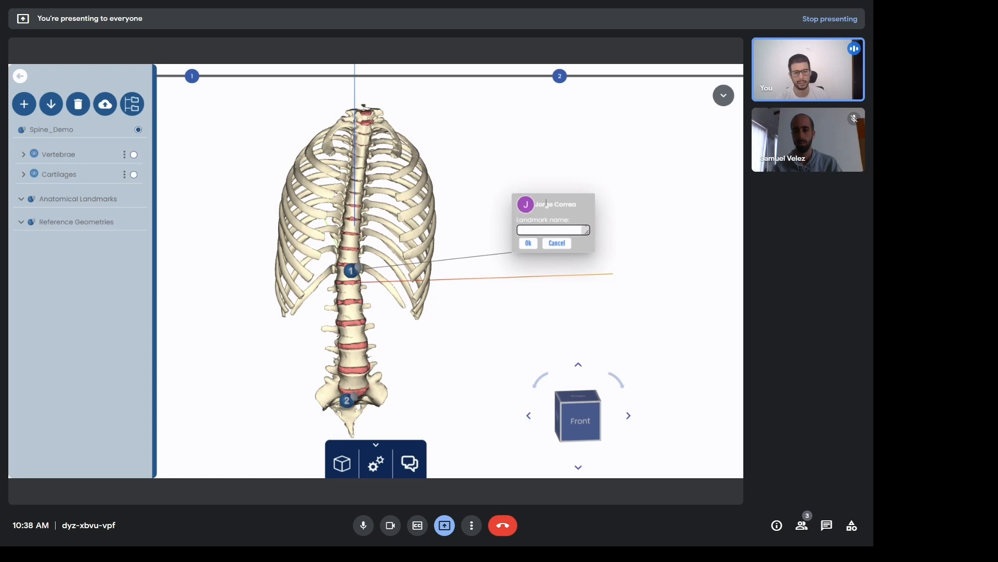
scroll(345, 292, up, 2)
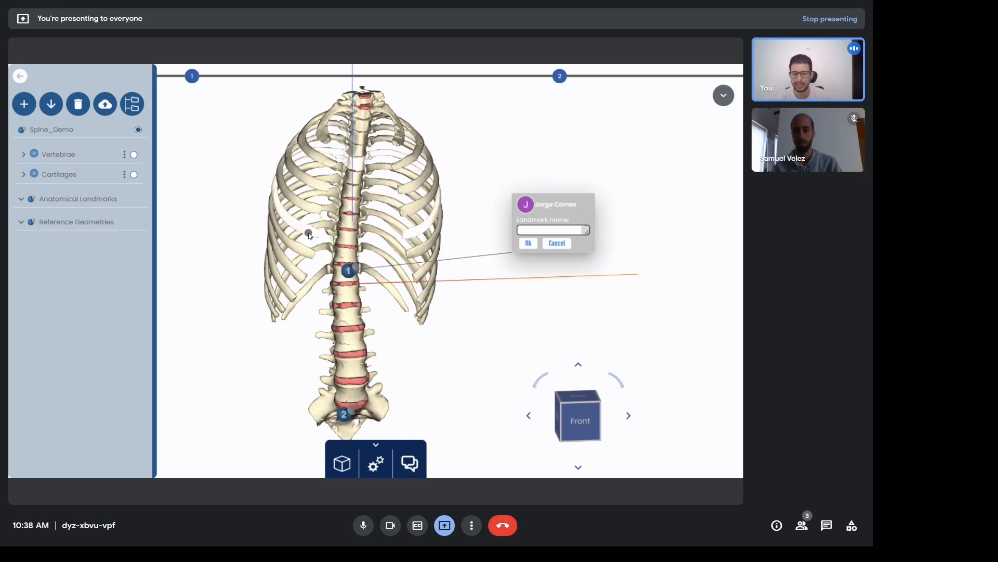
click(417, 231)
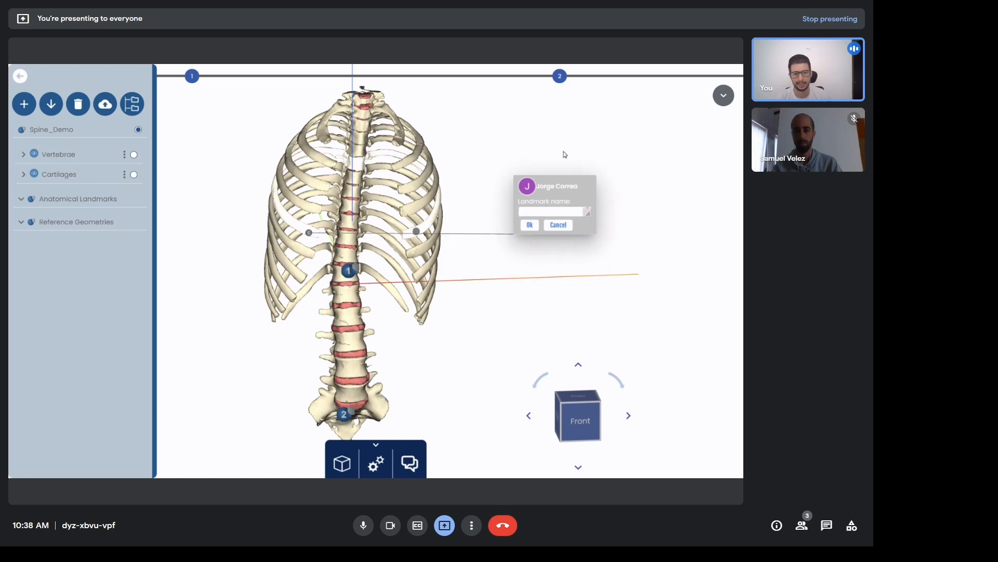
drag(560, 193, 564, 154)
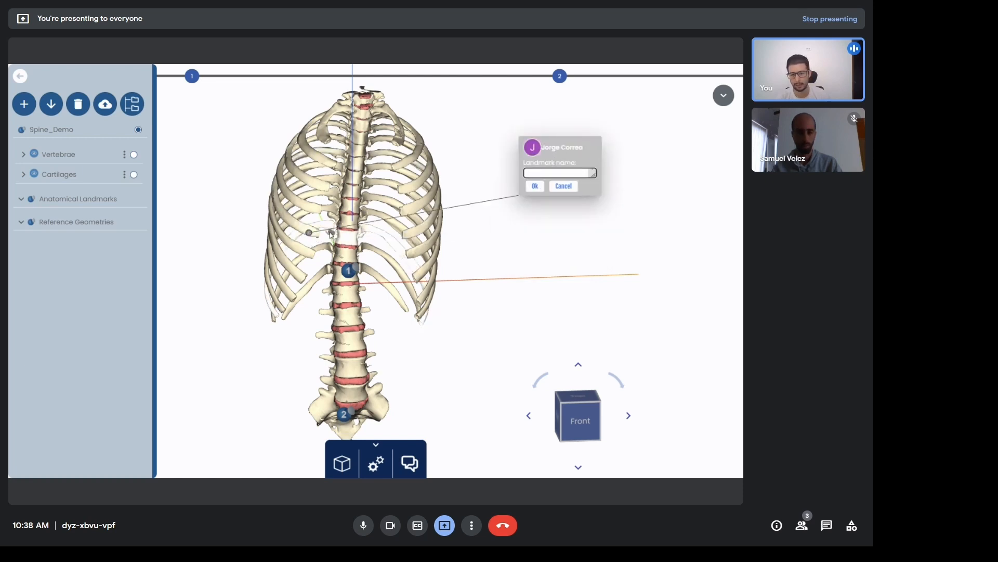
scroll(331, 234, up, 5)
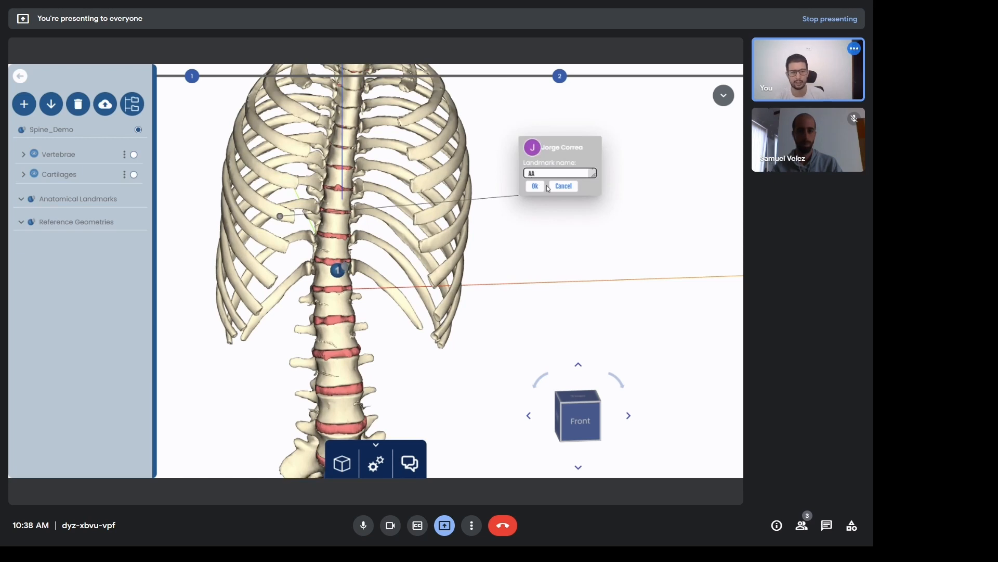
click(535, 186)
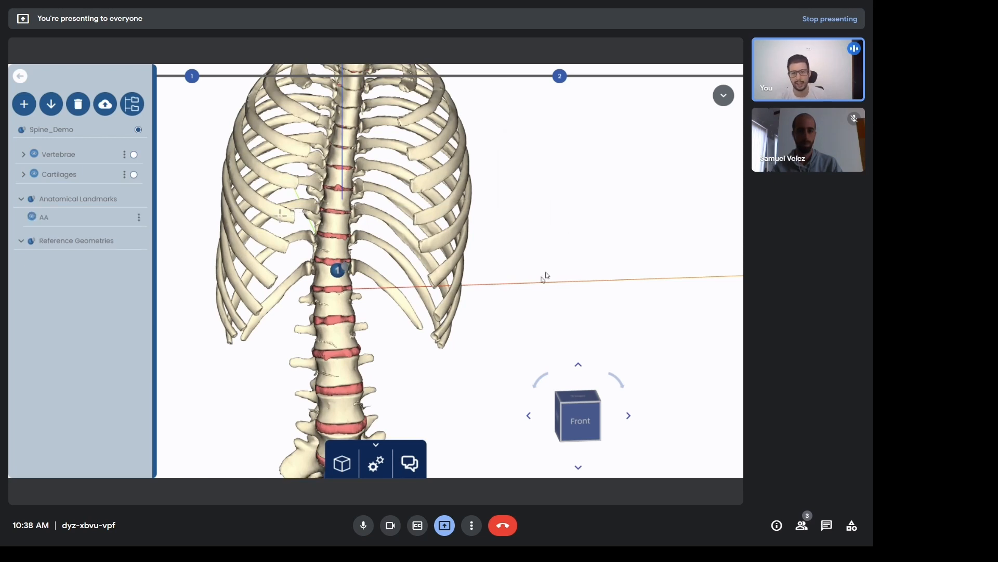
Check landmark AA on the rib from several angles and collapse the Reference Geometries group
drag(542, 277, 524, 277)
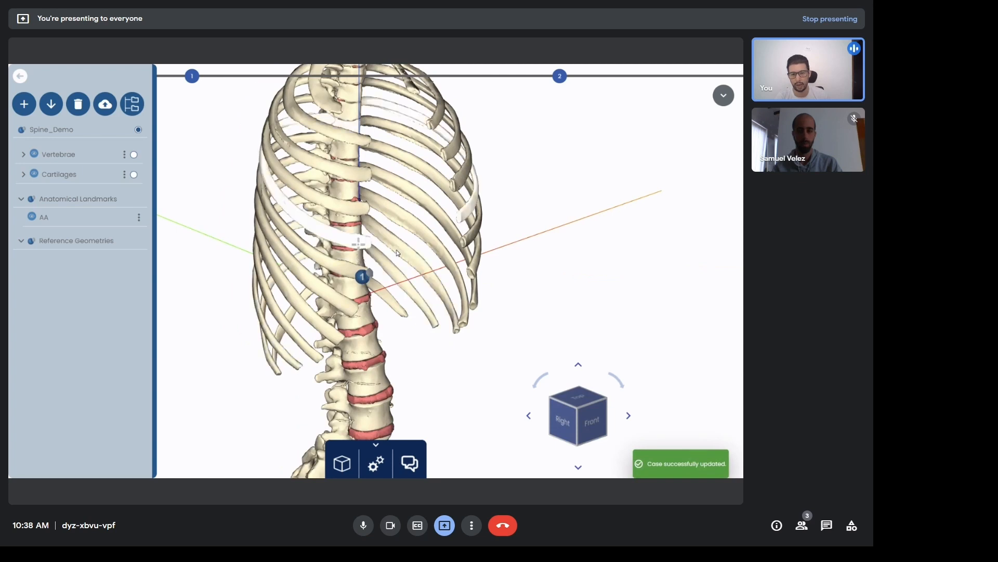
drag(538, 264, 483, 261)
scroll(324, 235, up, 2)
scroll(324, 235, down, 2)
drag(617, 225, 585, 221)
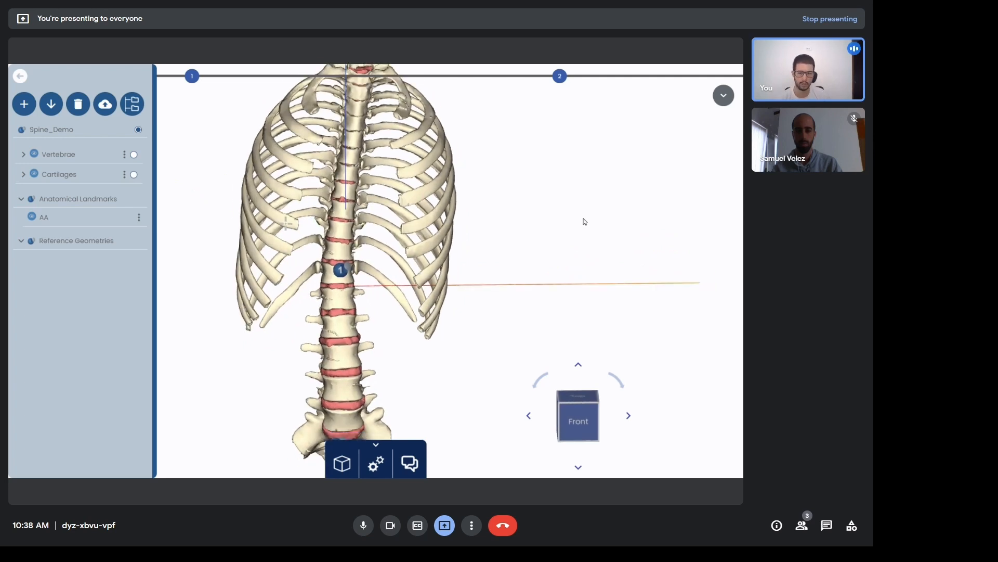
scroll(527, 219, down, 2)
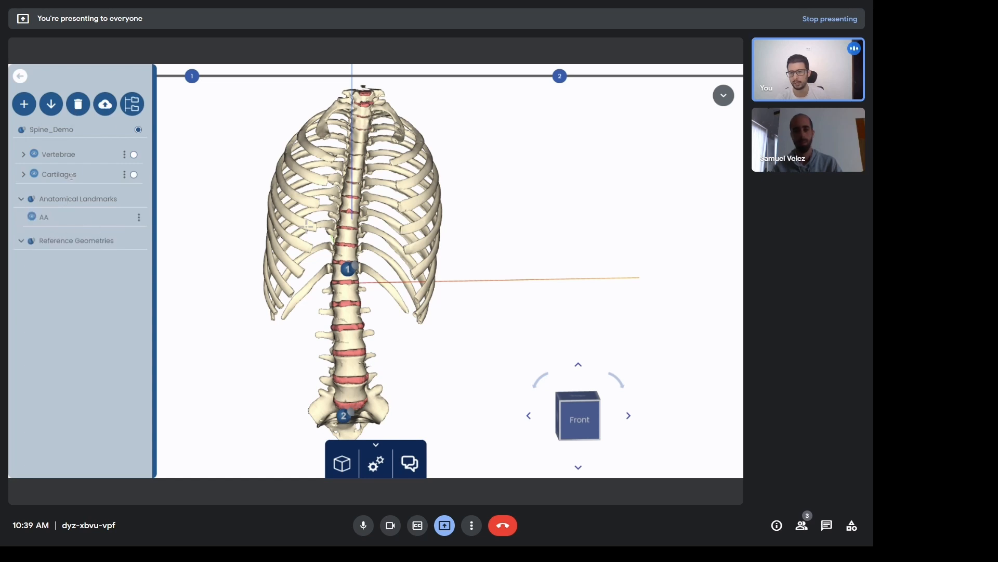
click(22, 240)
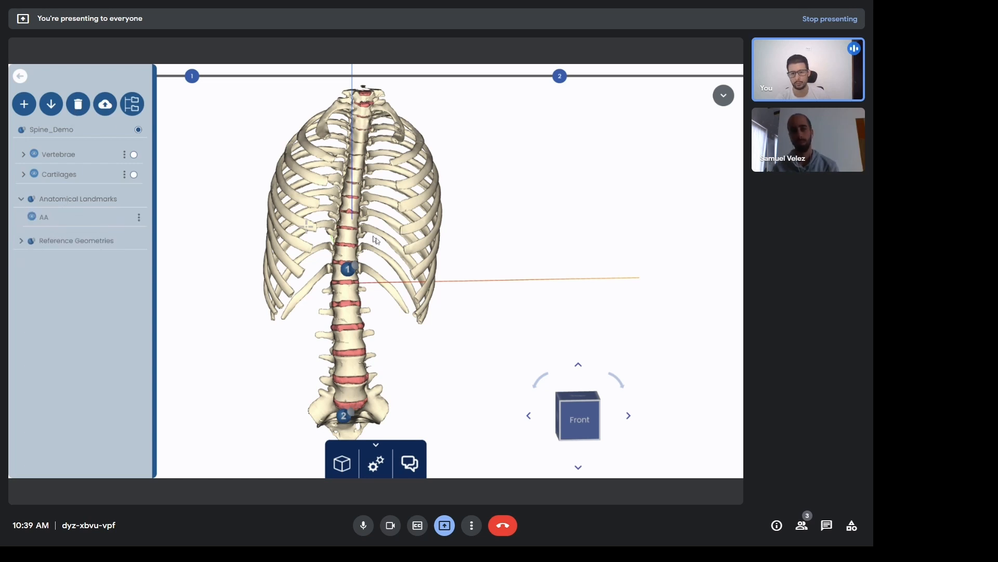
Examine the spine in front, right, back and top orientations, including rolled views, and come back to a right-front view
click(579, 419)
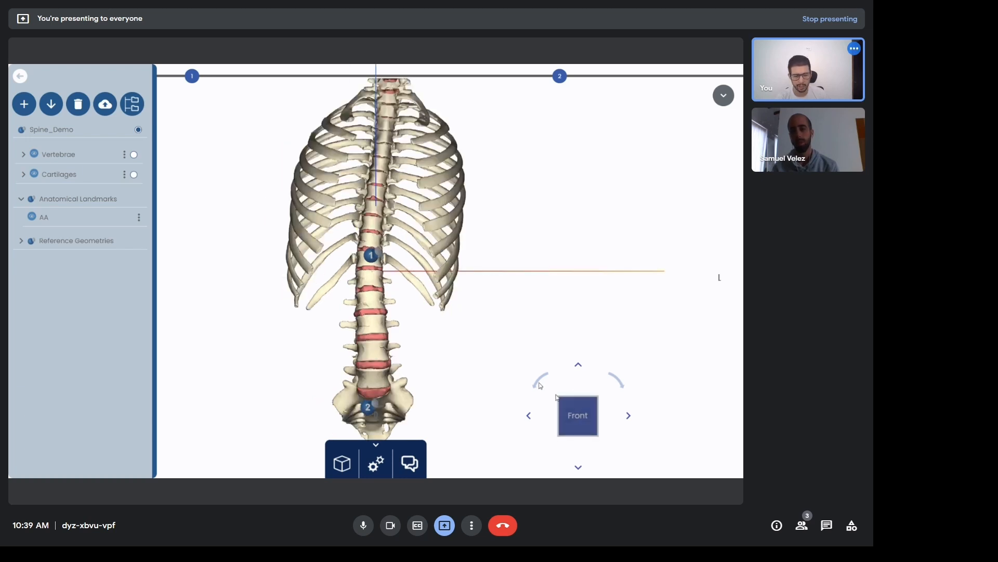
click(528, 415)
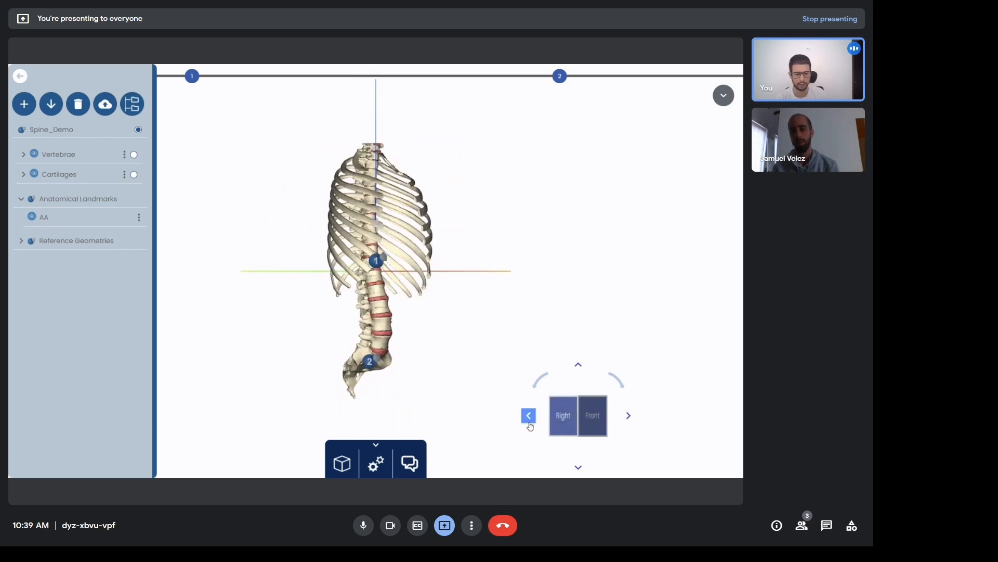
click(529, 416)
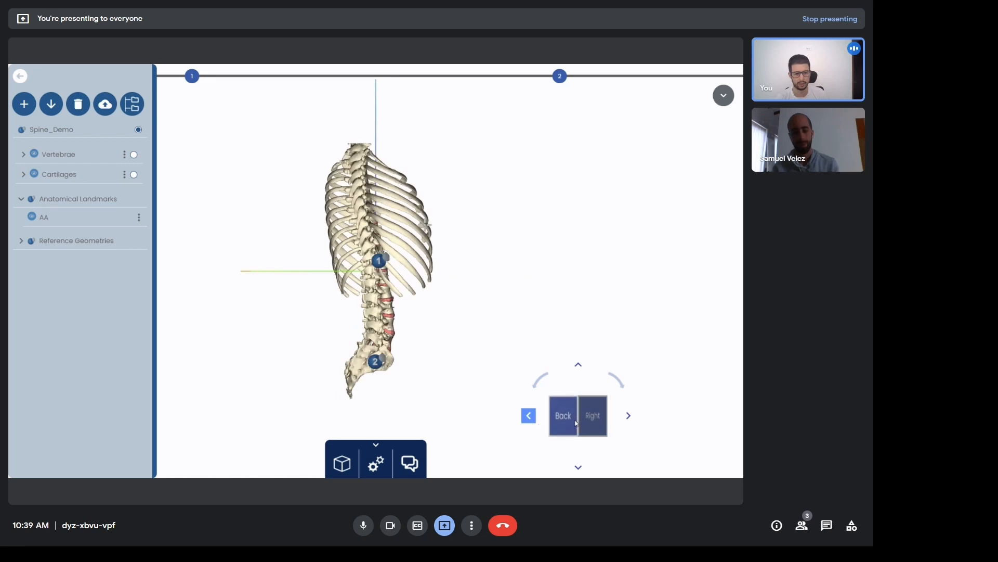
click(578, 365)
click(539, 382)
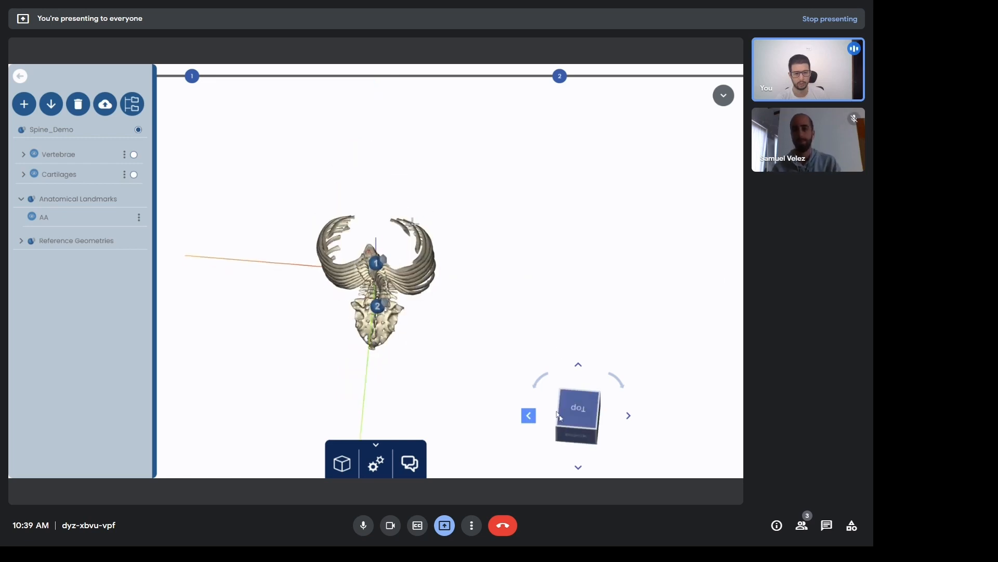
click(568, 415)
click(539, 382)
click(539, 381)
click(539, 382)
drag(585, 308, 467, 265)
Expand the measurement and geometry tools again and view the spine from the front and right-front
click(723, 95)
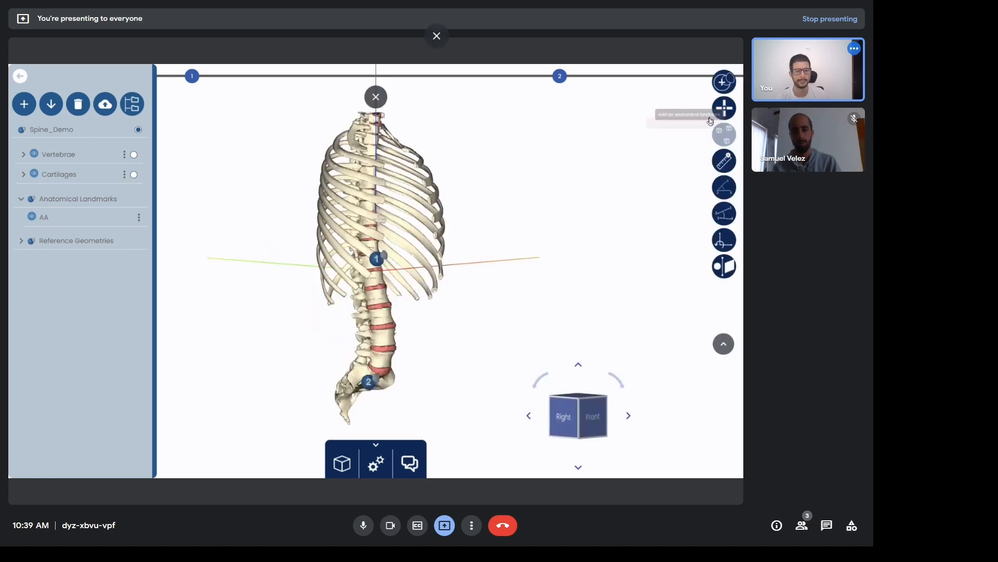
drag(602, 215, 589, 217)
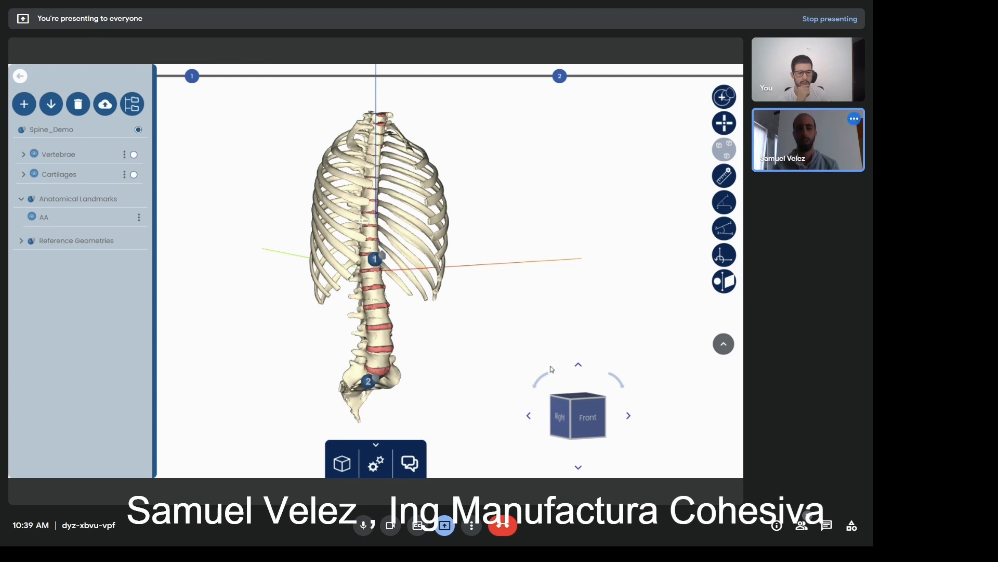
drag(528, 295, 493, 300)
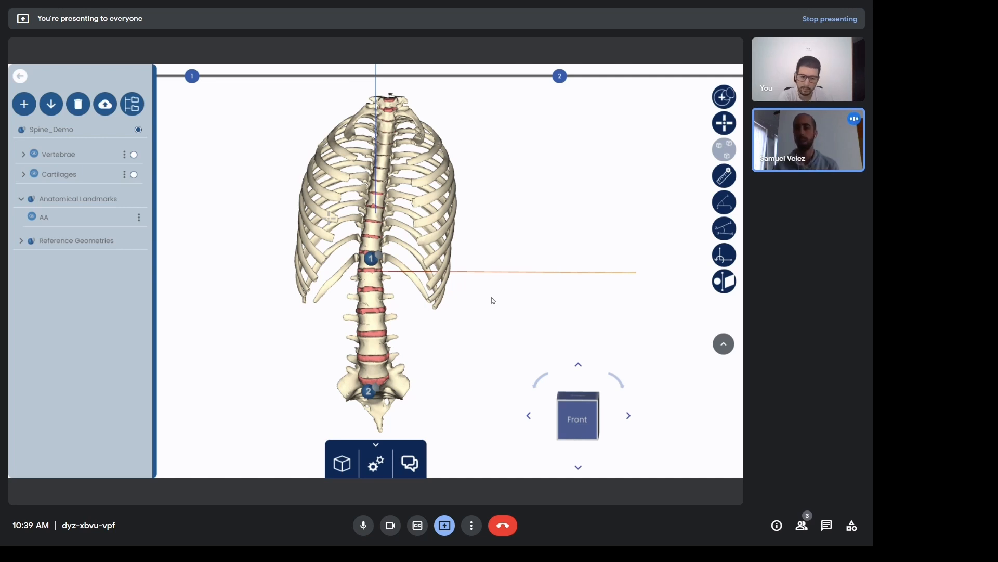
click(579, 425)
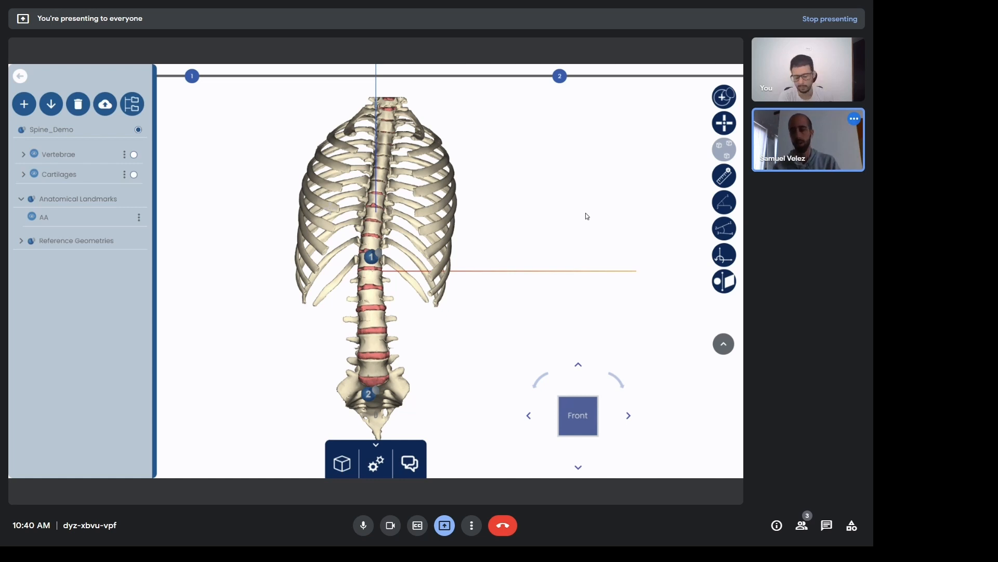
drag(569, 182, 591, 194)
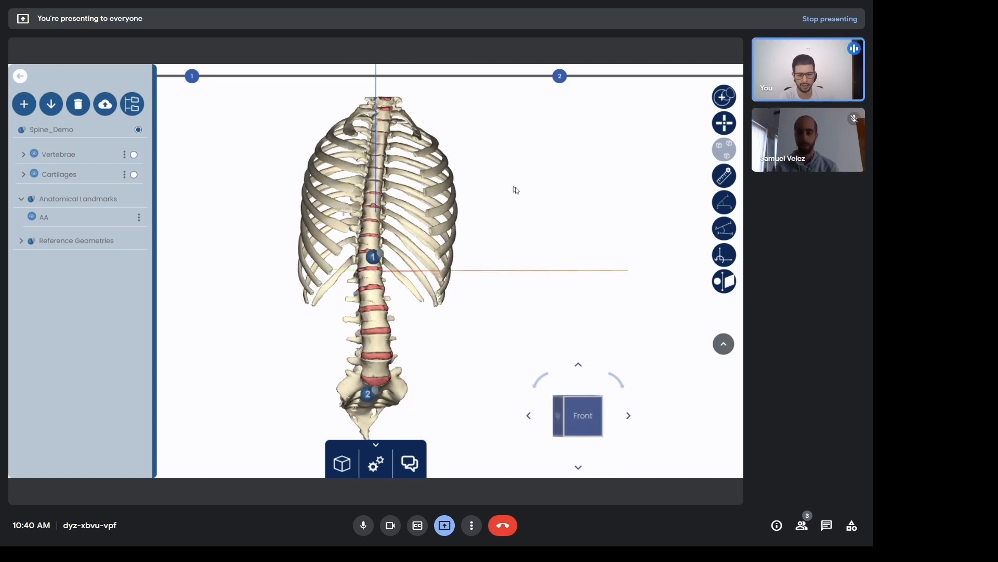
drag(515, 189, 548, 194)
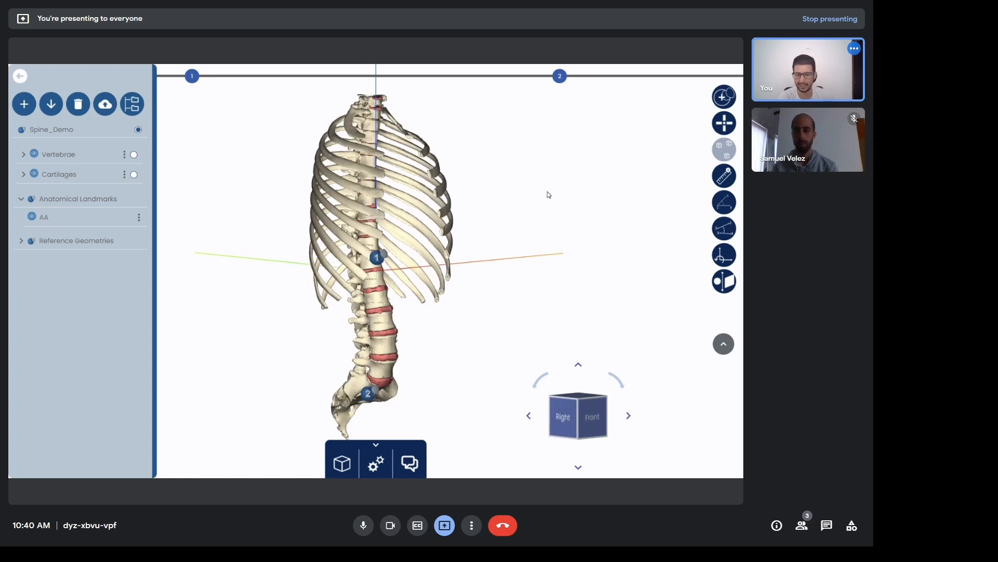
Measure the Cartesian distance from landmark AA to the rib on the opposite side, moving the AA label clear of the model
drag(528, 213, 357, 235)
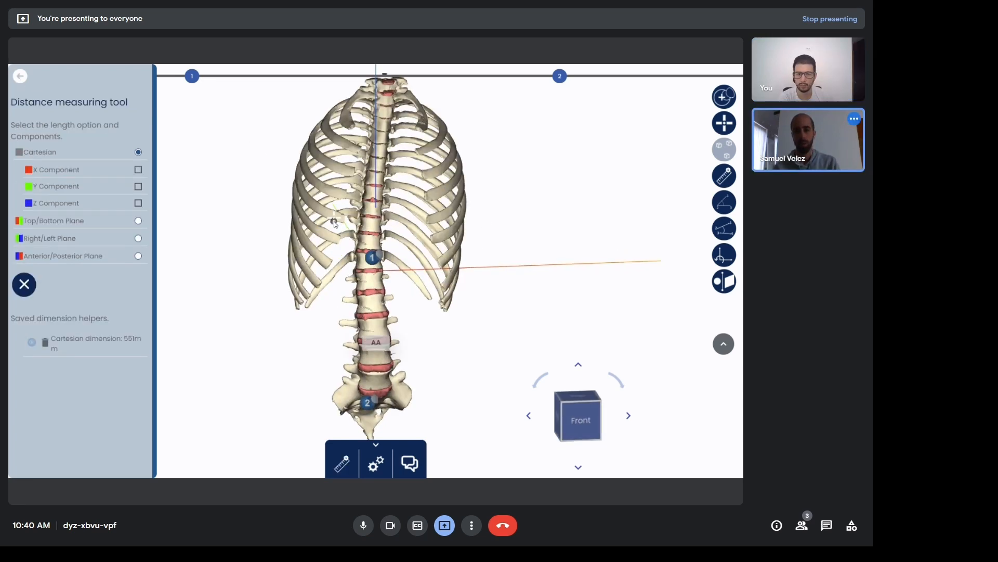
drag(375, 352, 199, 332)
drag(495, 209, 320, 227)
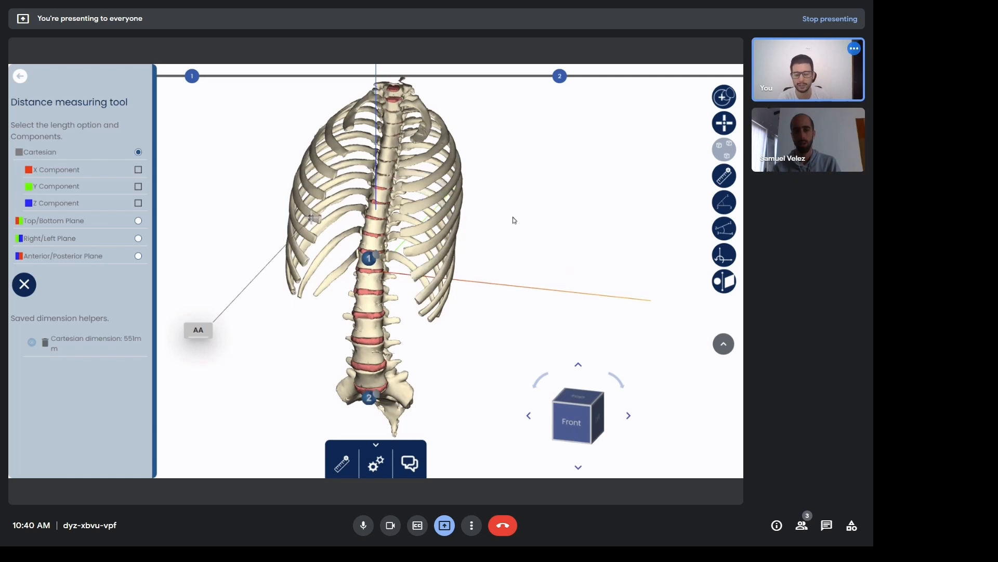
click(413, 234)
drag(575, 248, 511, 261)
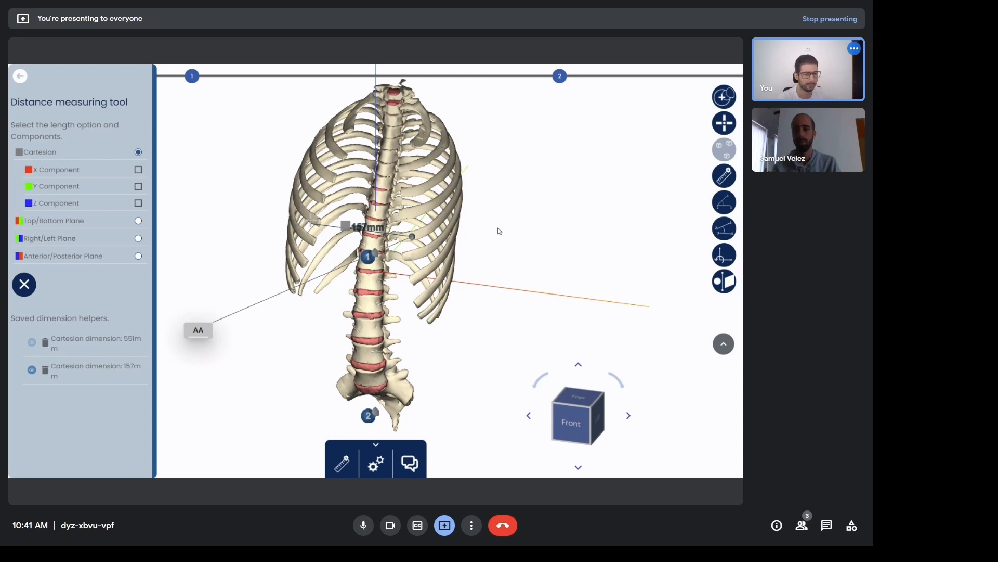
mouse_move(499, 231)
mouse_down()
mouse_move(459, 228)
mouse_move(574, 231)
mouse_move(508, 241)
mouse_move(470, 216)
mouse_move(494, 226)
mouse_up()
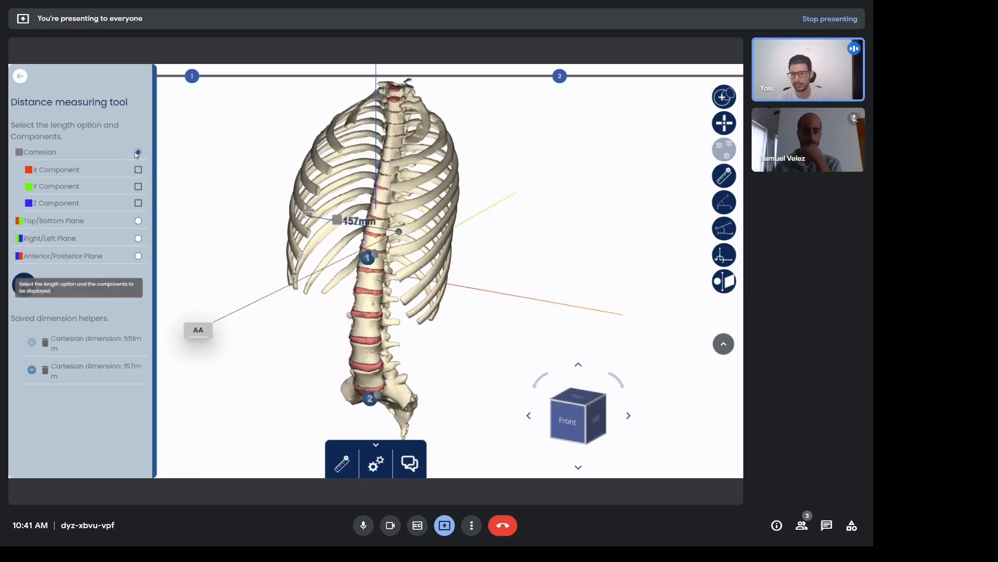
Display the X and Y components of the rib-to-rib distance on the model
click(138, 171)
drag(184, 183, 209, 198)
click(139, 188)
drag(339, 208, 333, 239)
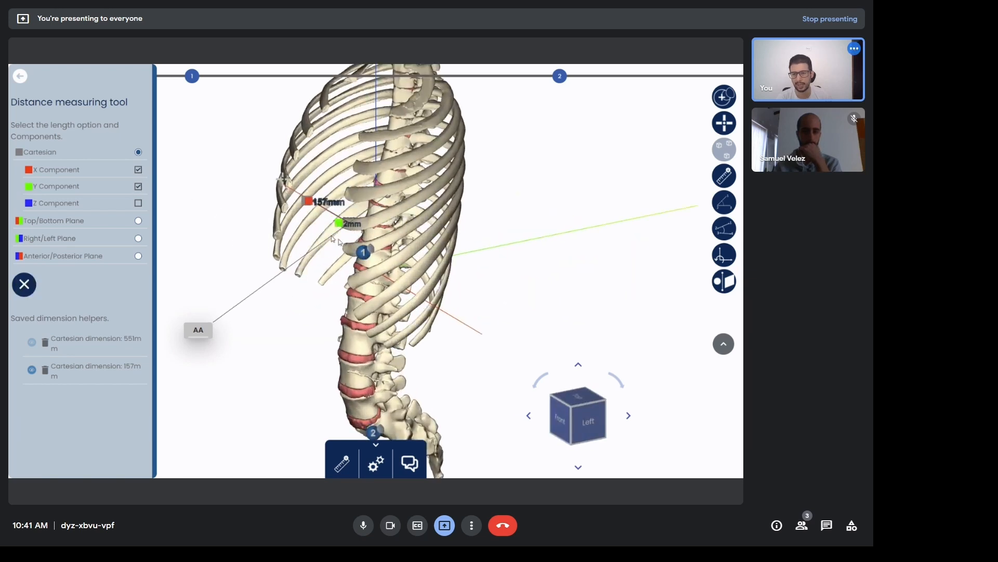
Show the distance's Z component for viewing, and hide the Z and X components to leave only Y
click(138, 203)
drag(234, 200, 351, 228)
click(139, 205)
click(138, 170)
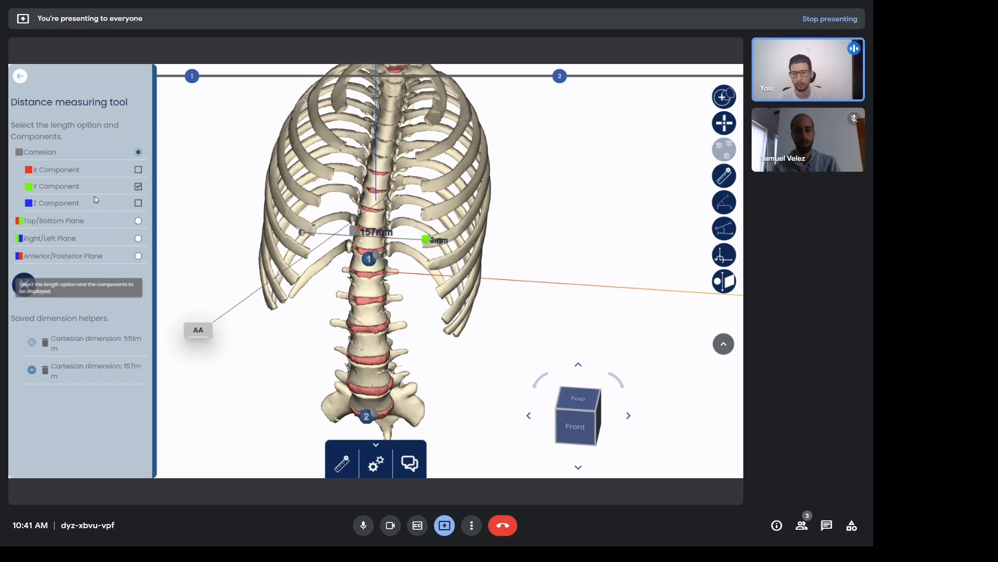
Hide the Y component and project the rib-to-rib distance onto the Top/Bottom Plane
click(138, 186)
drag(221, 197, 234, 183)
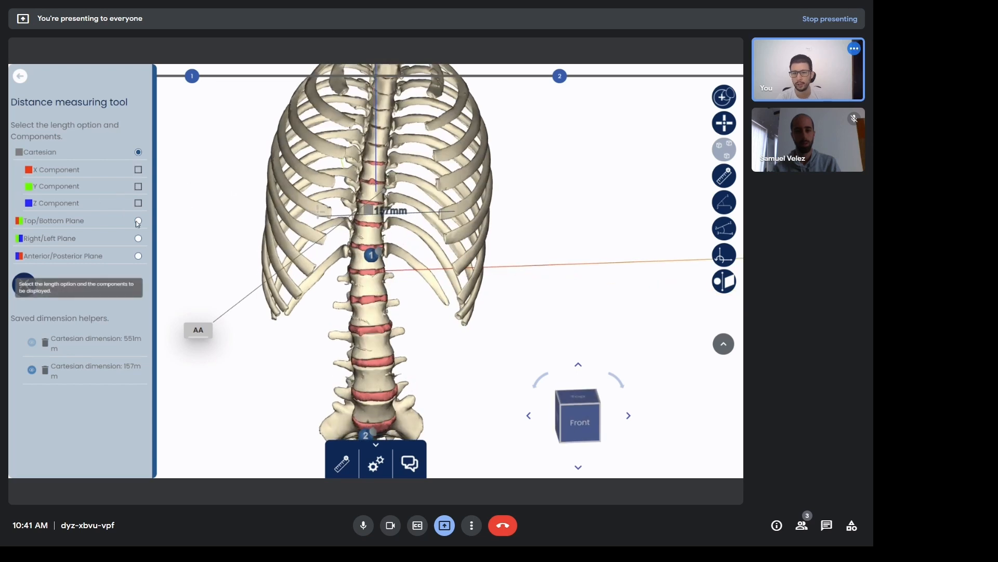
click(138, 221)
drag(196, 219, 219, 233)
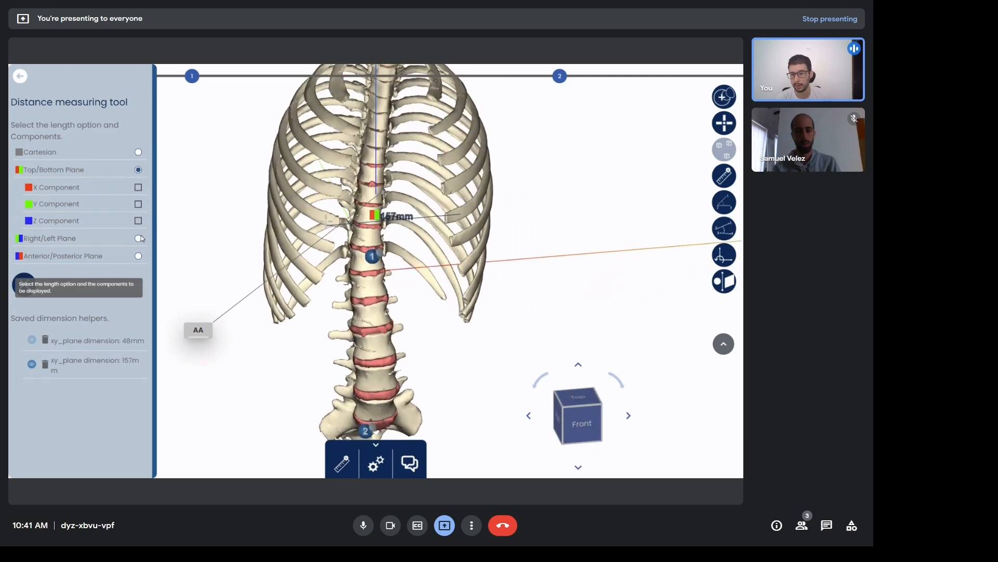
Project the rib-to-rib distance onto the Right/Left Plane, inspect it from the front-left, and close the distance measuring tool
click(138, 239)
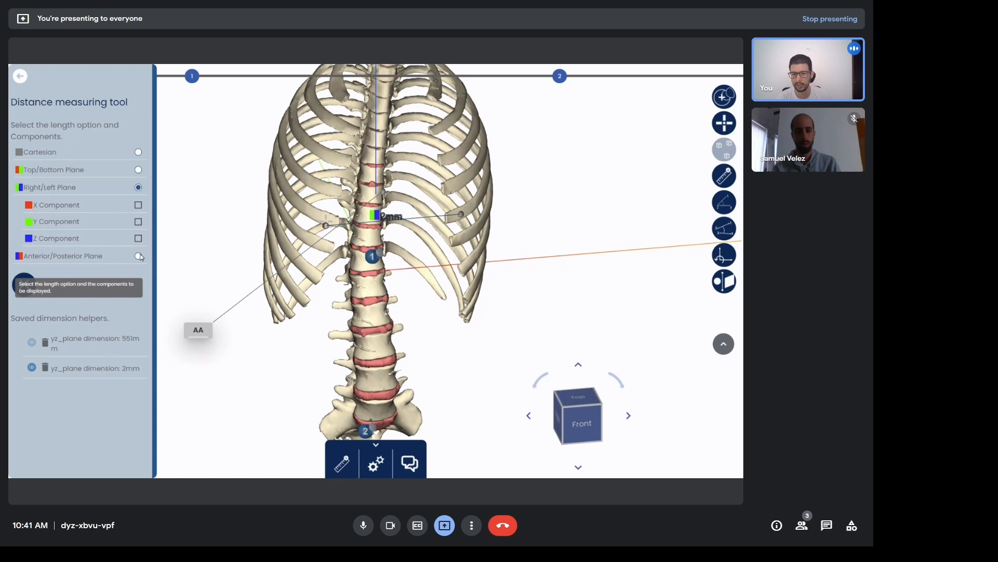
drag(177, 195, 25, 181)
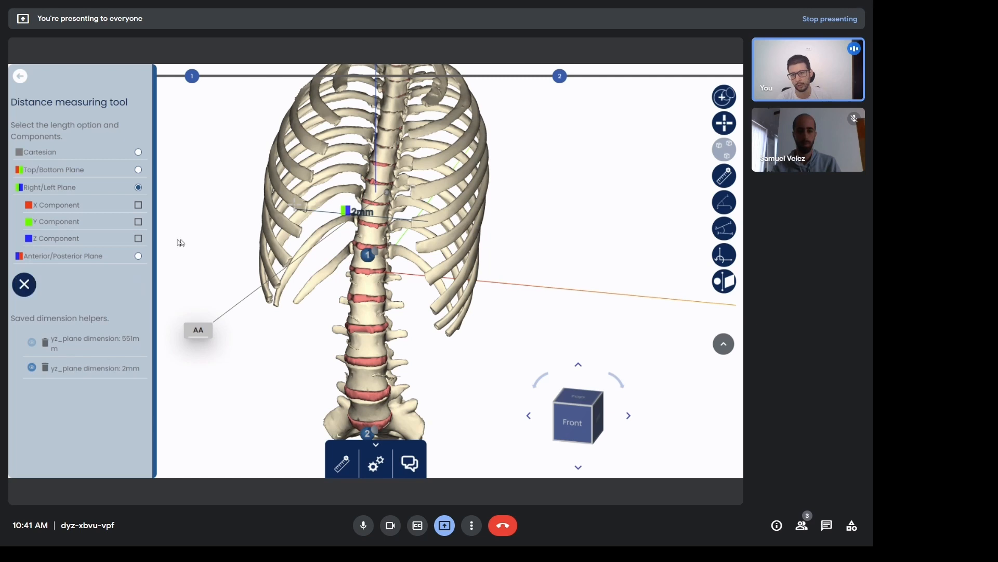
drag(215, 166, 211, 181)
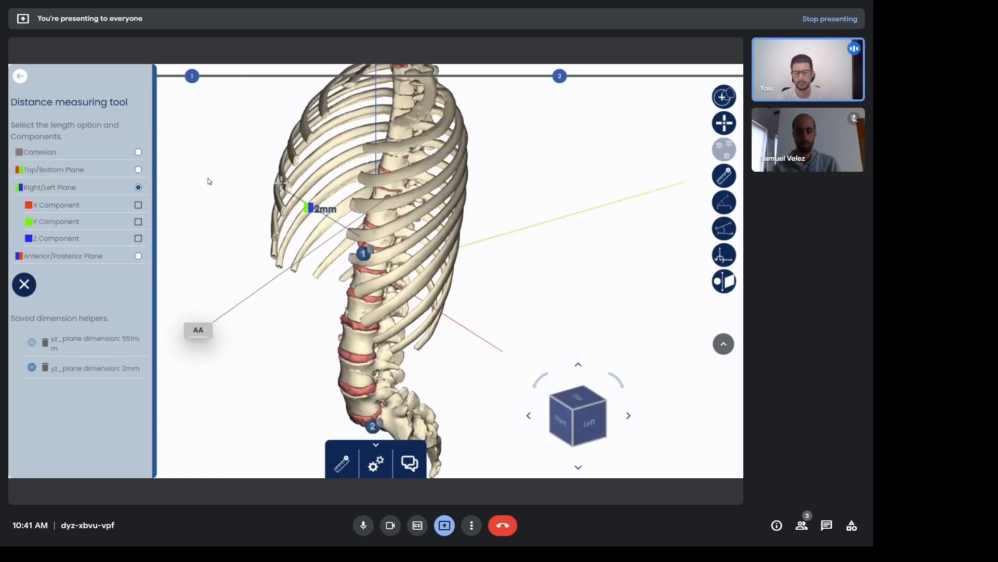
scroll(203, 237, down, 4)
drag(206, 236, 296, 240)
click(30, 291)
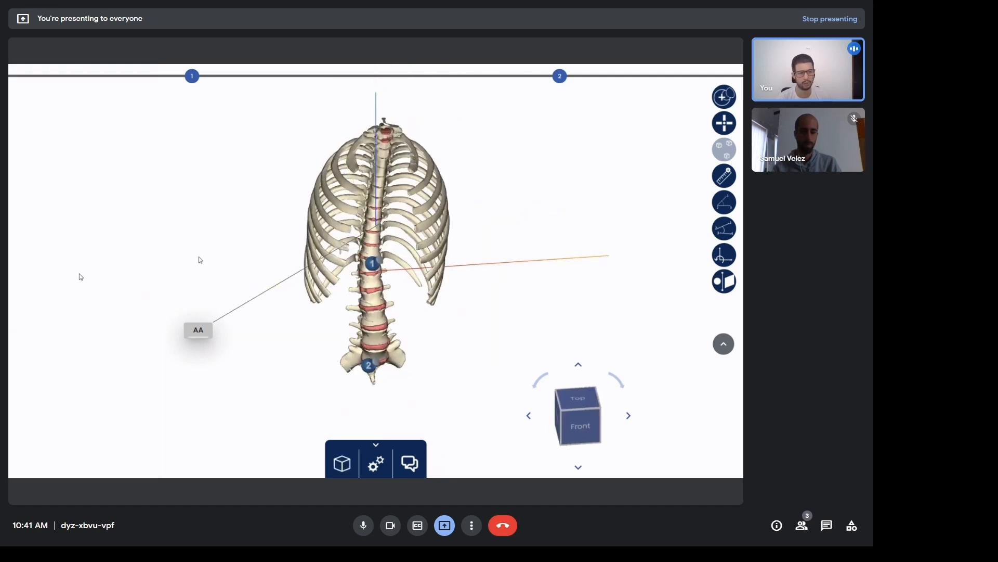
Explode the spine assembly and inspect the separated vertebrae, ribs and cartilages from the right side
drag(570, 196, 633, 212)
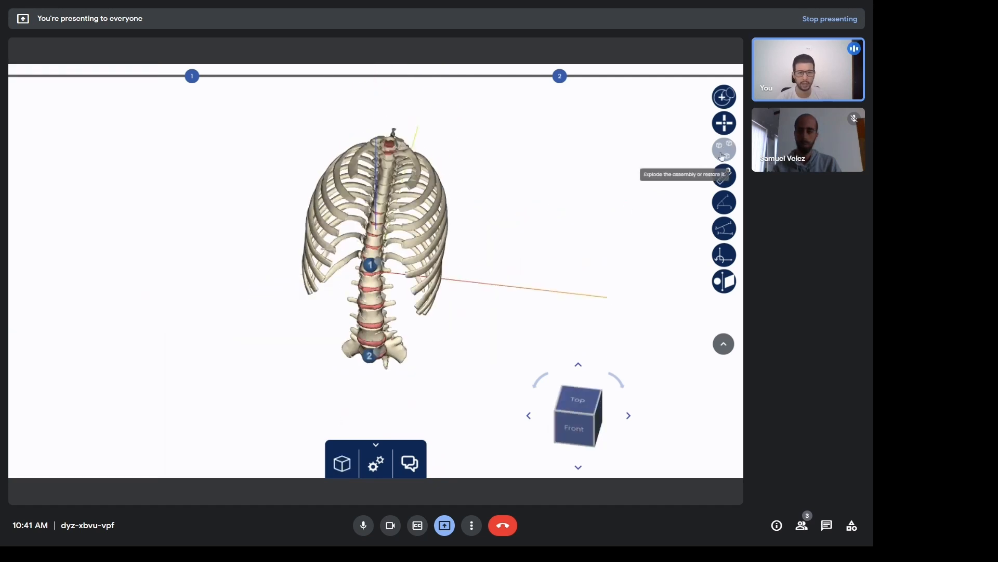
click(727, 149)
drag(349, 187, 234, 192)
scroll(233, 192, down, 3)
drag(292, 247, 441, 268)
drag(389, 188, 543, 174)
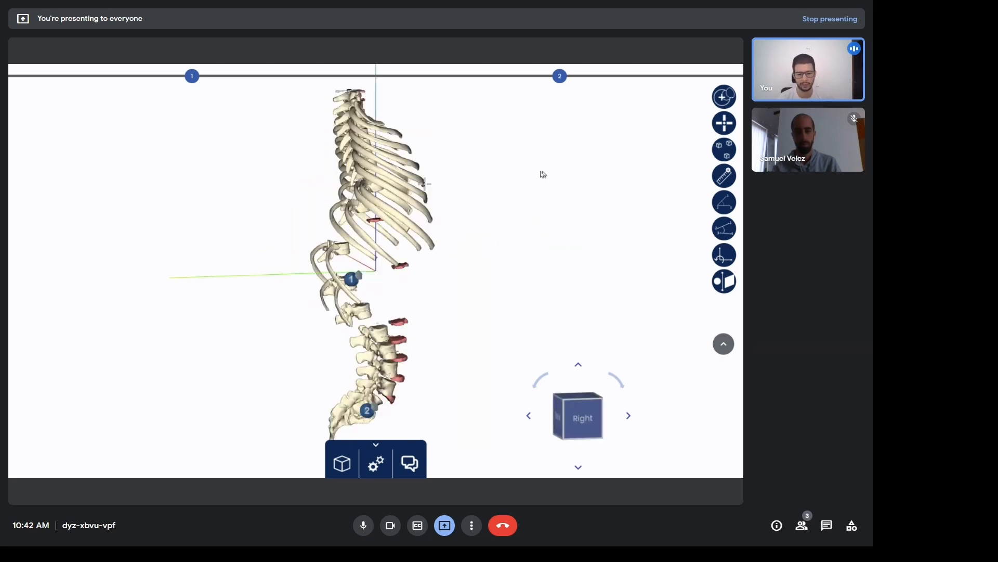
scroll(472, 269, down, 1)
mouse_move(472, 269)
mouse_down()
mouse_move(493, 270)
mouse_move(374, 275)
mouse_move(256, 261)
mouse_move(410, 293)
mouse_move(464, 278)
mouse_up()
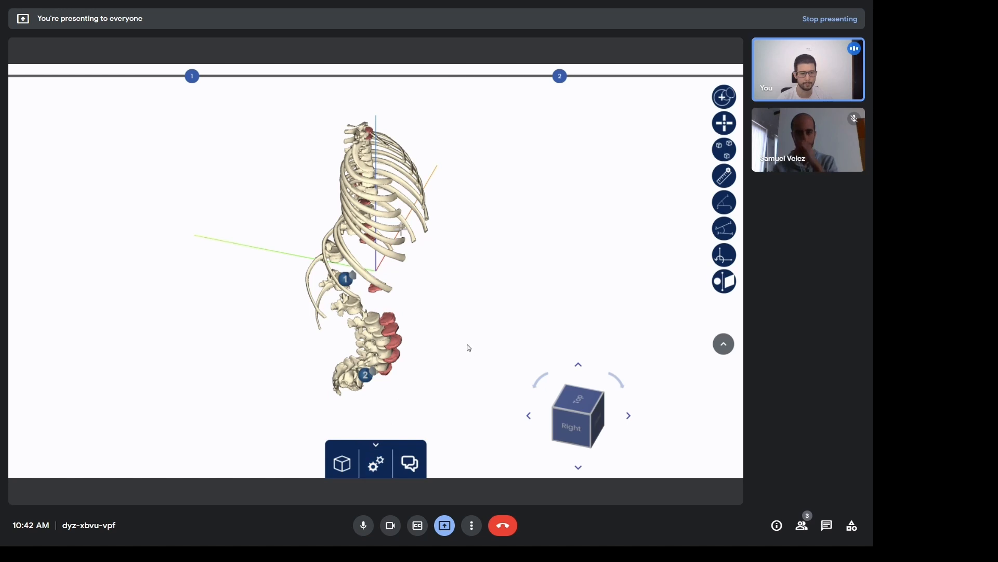
drag(535, 266, 530, 218)
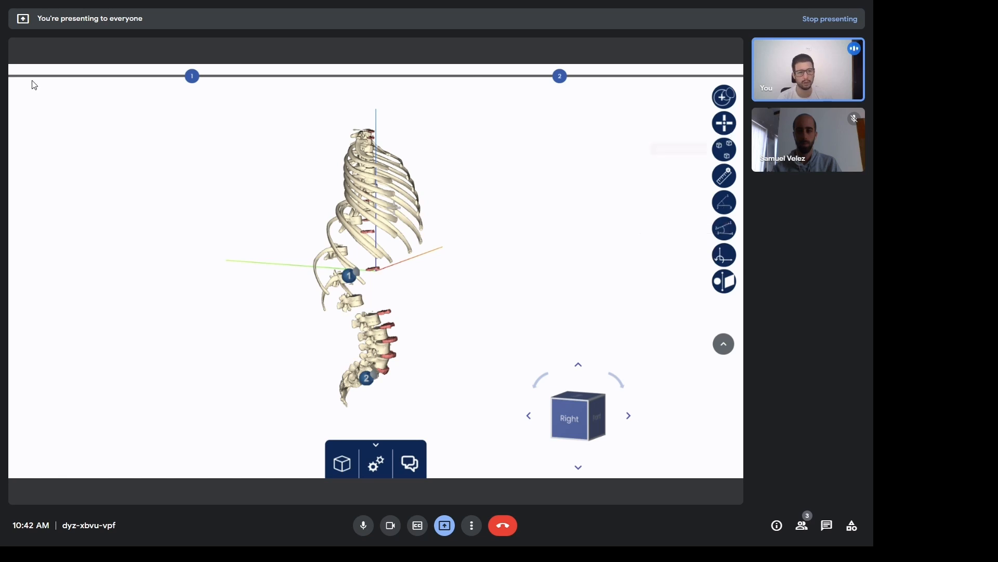
Measure a three-point angle along the spine down to the tip of the coccyx, projected on the Anterior/Posterior Plane in front view
click(726, 210)
drag(467, 270, 377, 272)
click(586, 438)
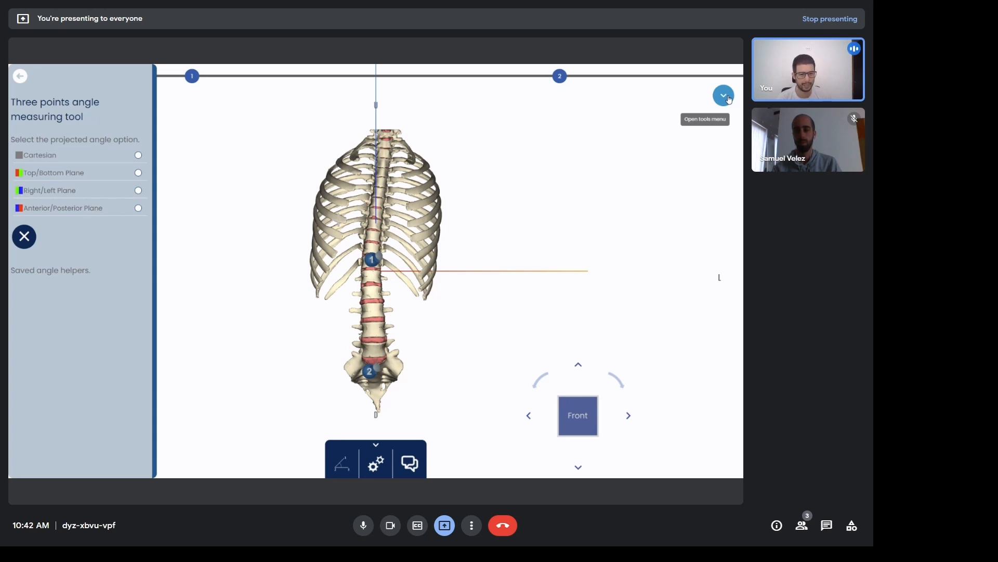
click(139, 208)
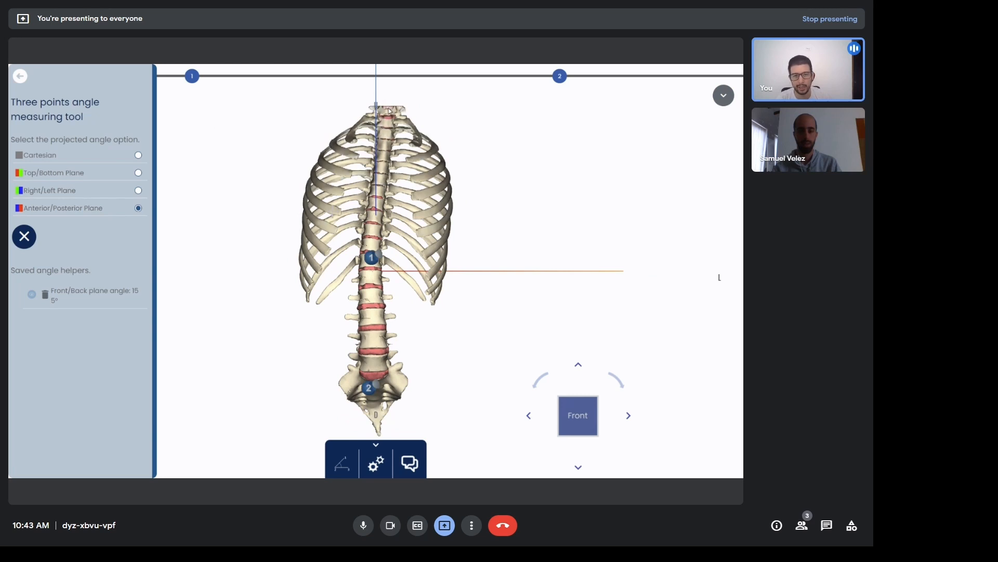
scroll(353, 239, up, 5)
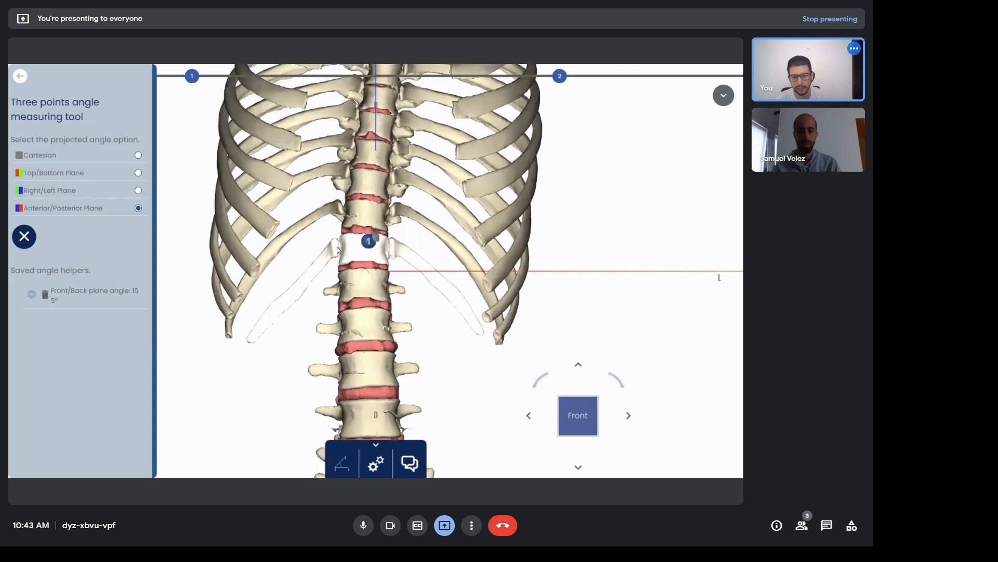
scroll(343, 252, down, 5)
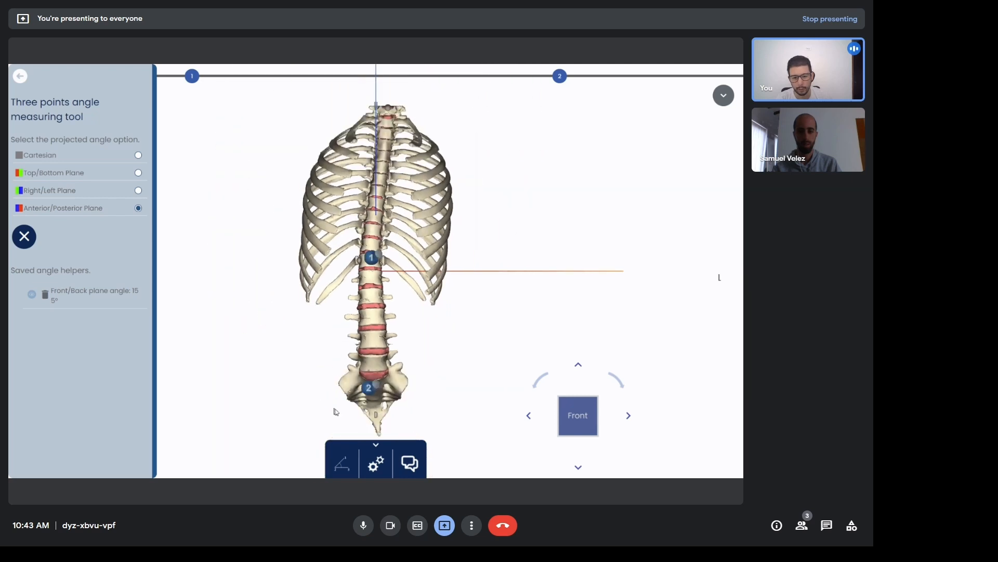
click(379, 431)
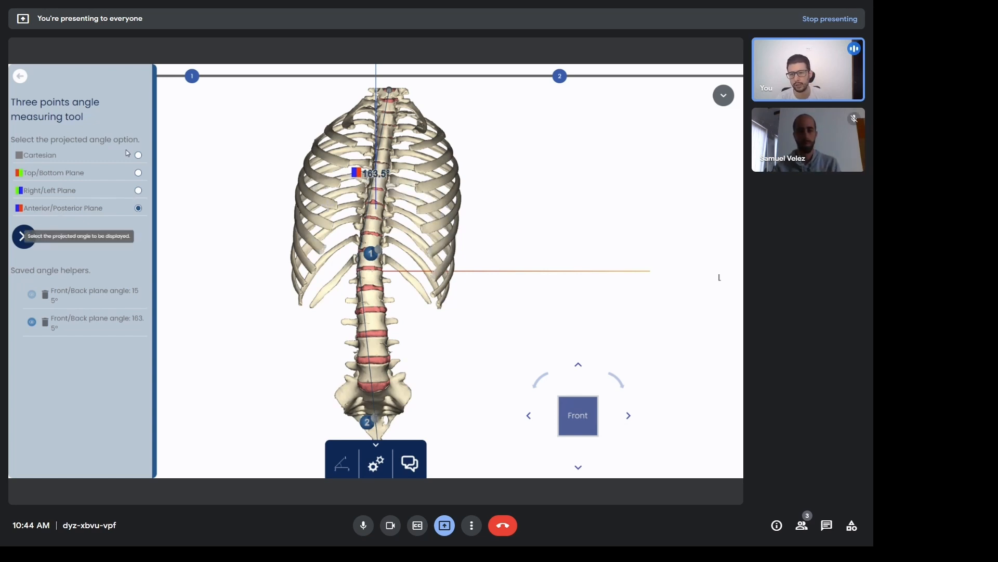
Display the spine's three-point angle as Cartesian, inspect it from several directions, and close the angle measuring tool
click(137, 155)
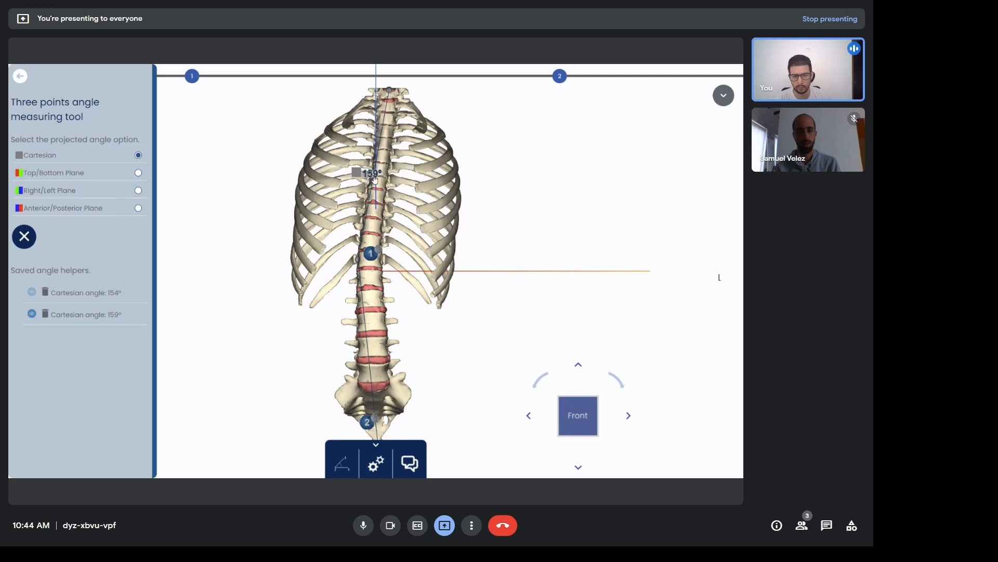
drag(475, 212, 592, 253)
drag(577, 194, 477, 205)
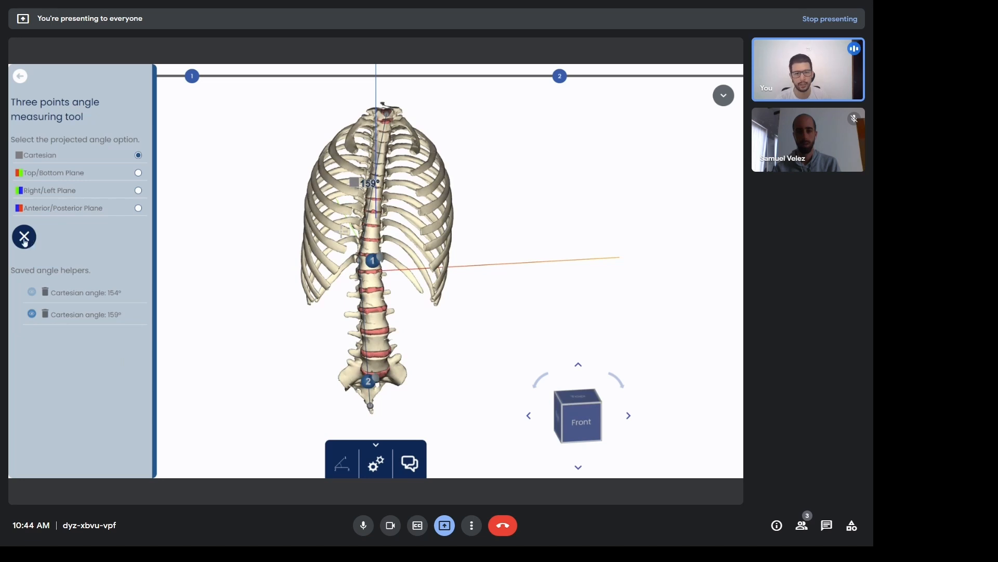
drag(468, 192, 393, 256)
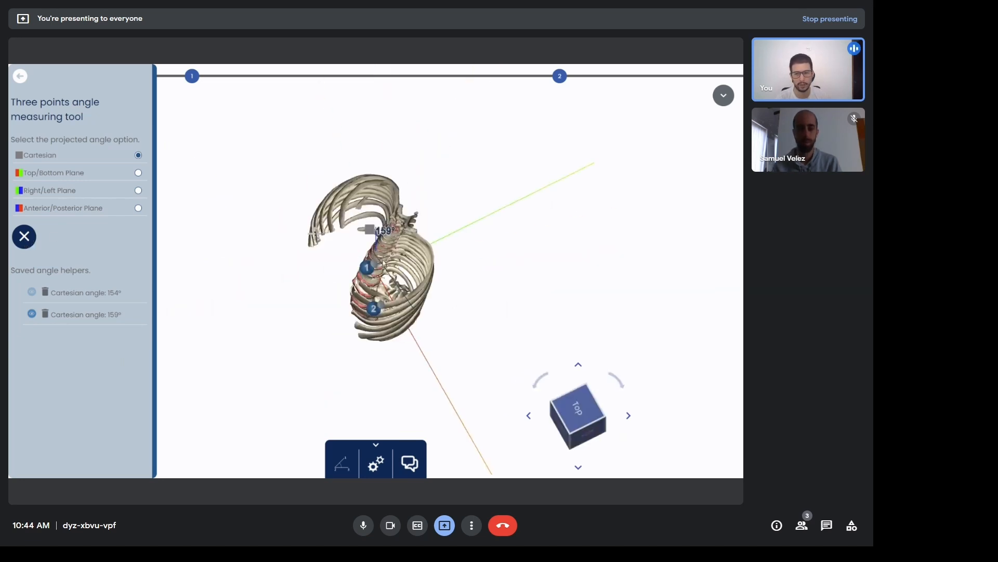
click(24, 237)
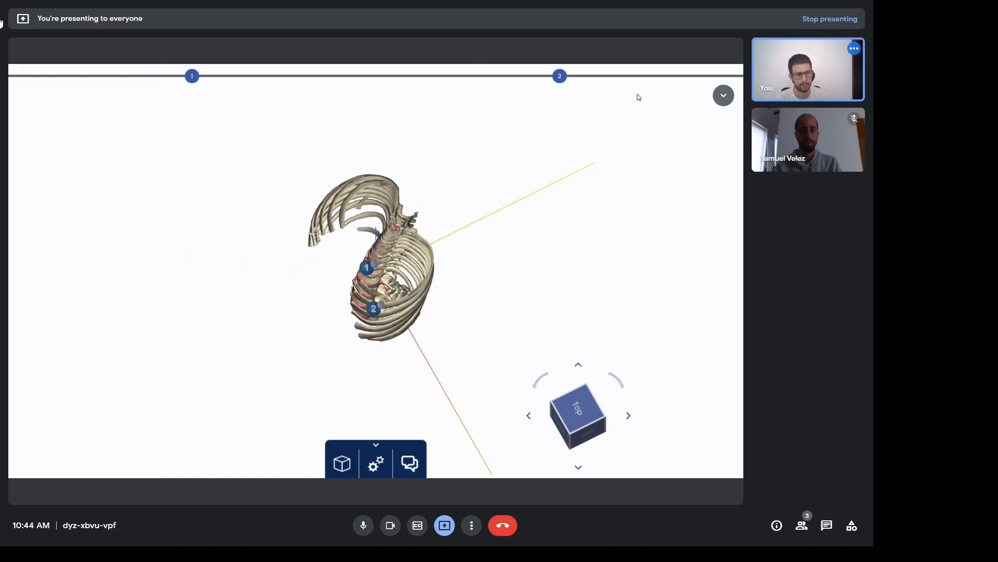
Expand the measurement and geometry tools and view the spine from the front-left and front-right
drag(548, 252, 662, 161)
click(724, 95)
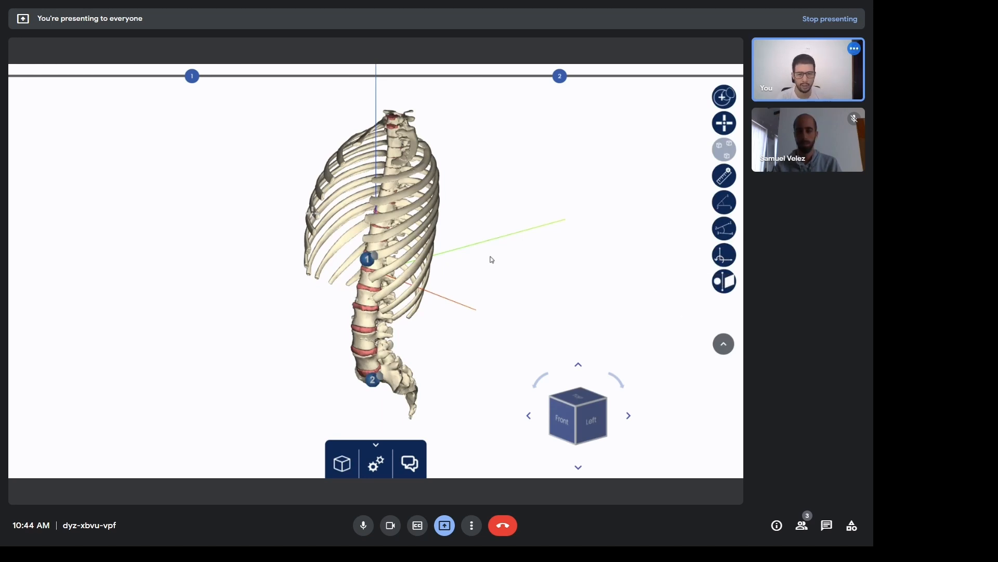
drag(473, 234, 618, 230)
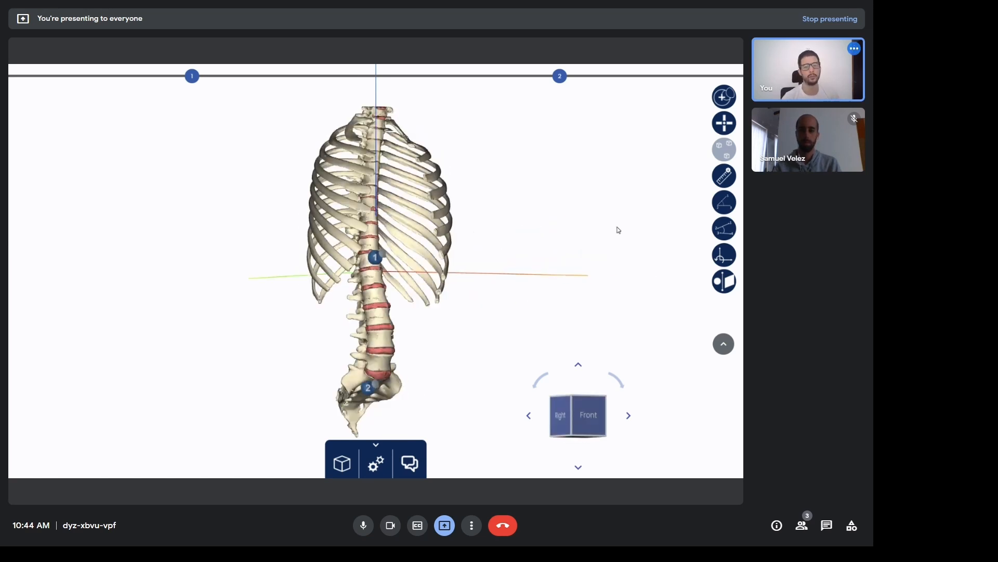
Show the model's part tree and select the lumbar disc Cartilage_4_1 on the spine
click(342, 463)
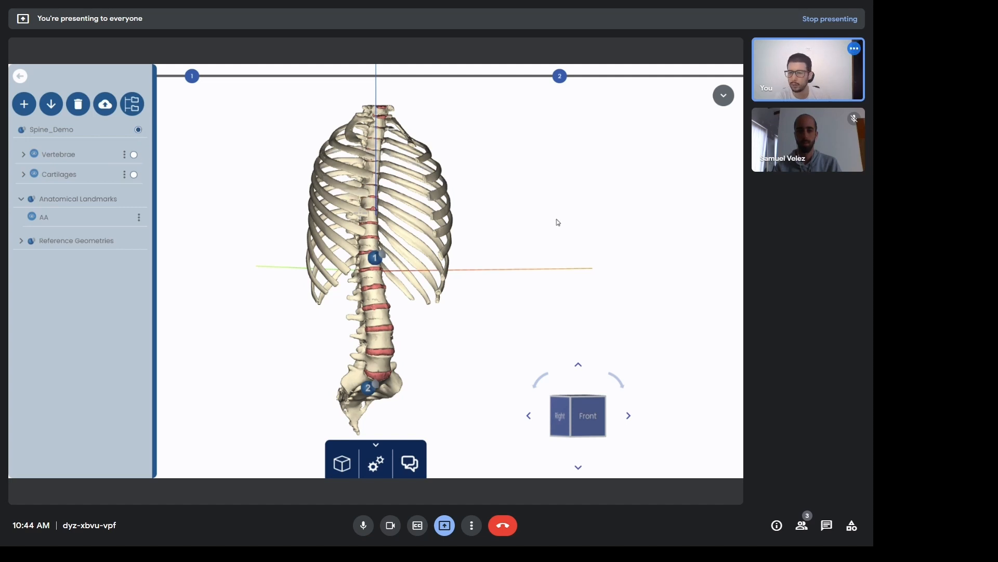
drag(557, 221, 525, 220)
scroll(391, 345, up, 3)
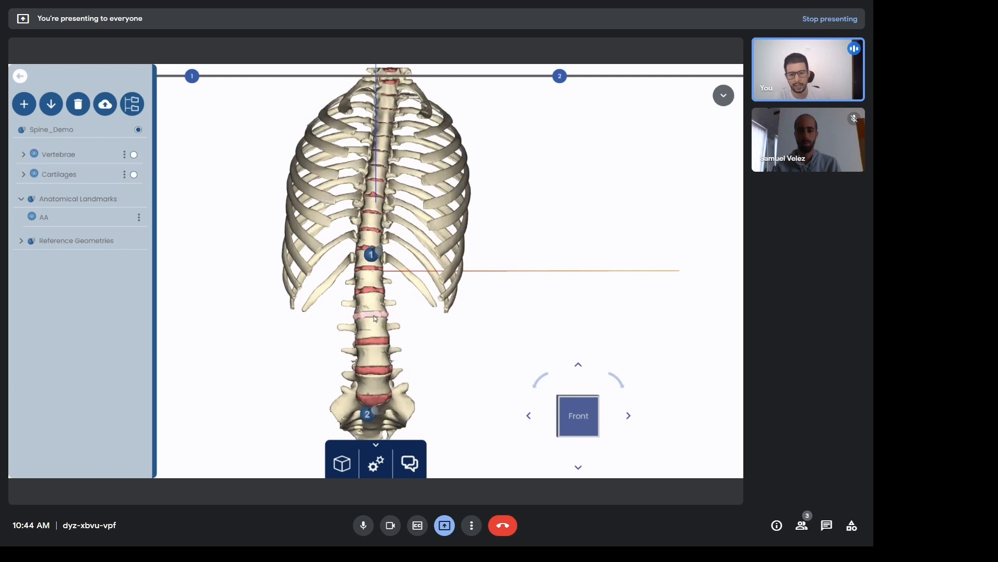
click(375, 318)
scroll(447, 332, down, 3)
mouse_move(439, 329)
mouse_down()
mouse_move(423, 340)
mouse_move(438, 339)
mouse_up()
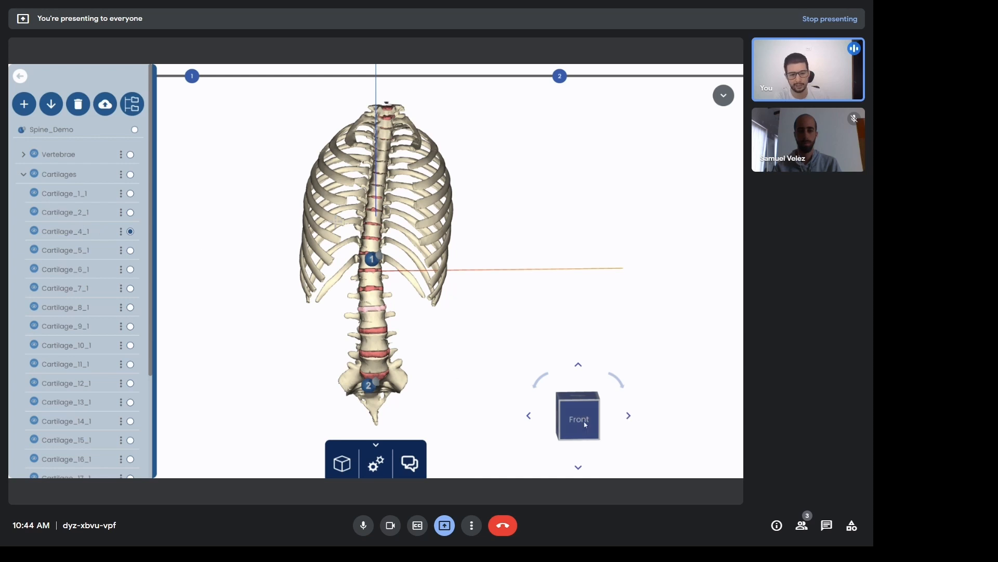
Start the transformation tool, place its handle beside the ribs, and translate the selected cartilage 9 mm horizontally in front view
click(723, 95)
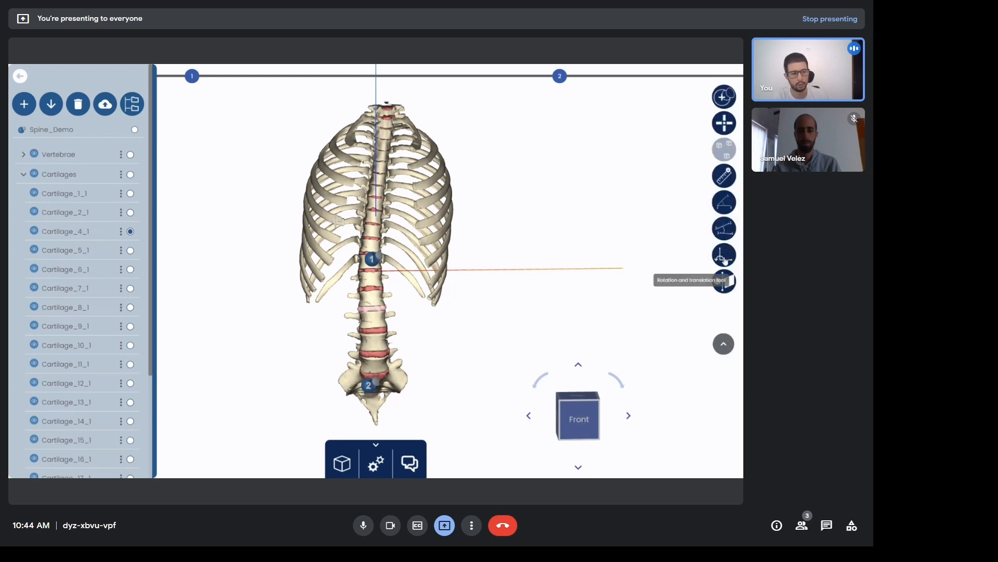
click(725, 260)
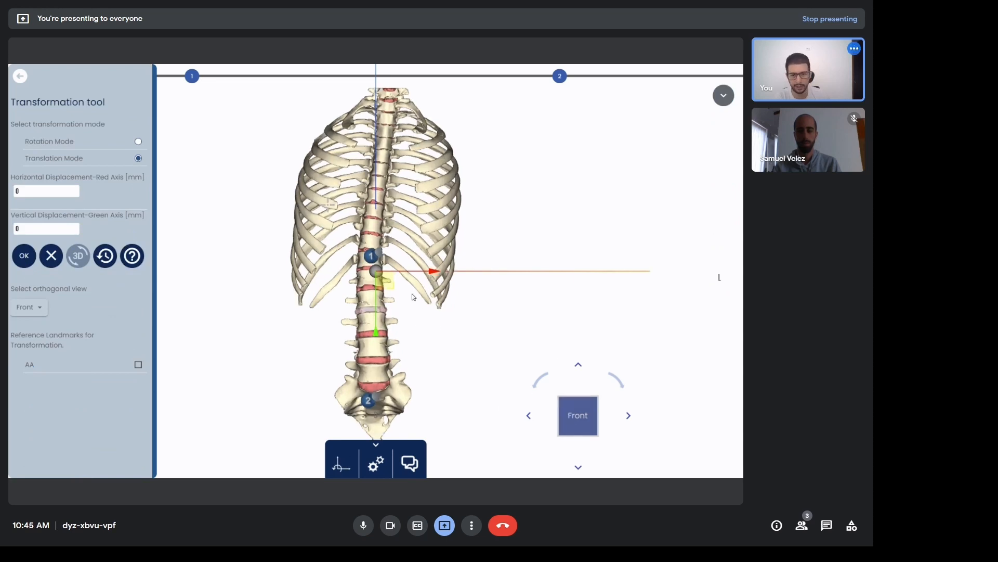
scroll(414, 297, up, 1)
drag(385, 282, 518, 286)
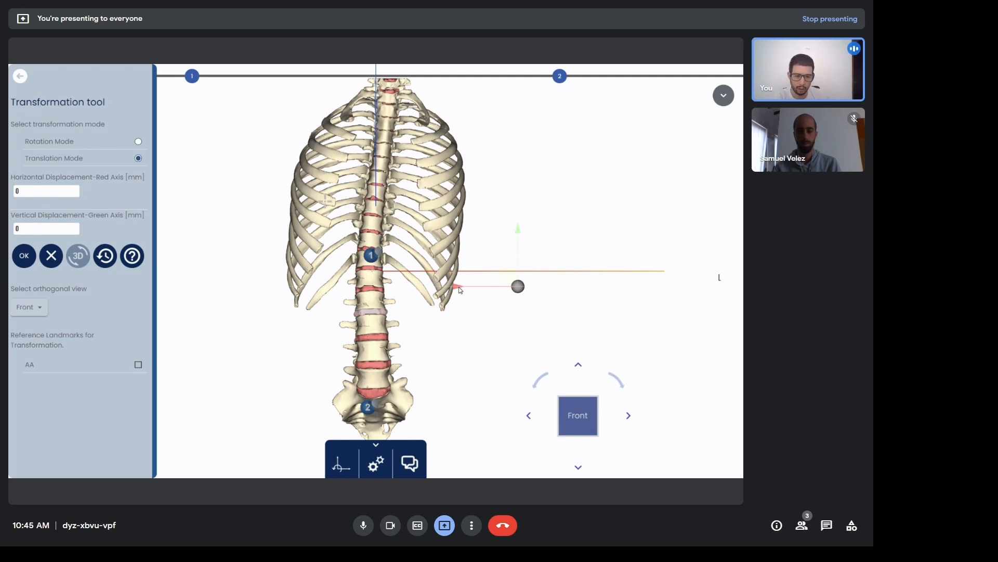
mouse_move(460, 290)
mouse_down()
mouse_move(474, 291)
mouse_move(465, 289)
mouse_up()
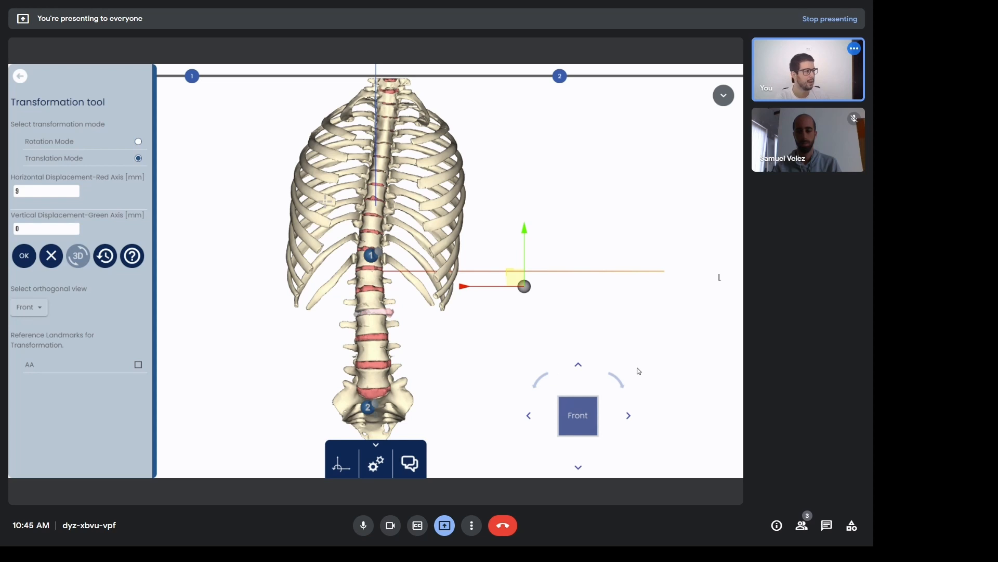
Try a 10 mm horizontal translation of the selected cartilage in left view, and cancel the transformation
click(629, 416)
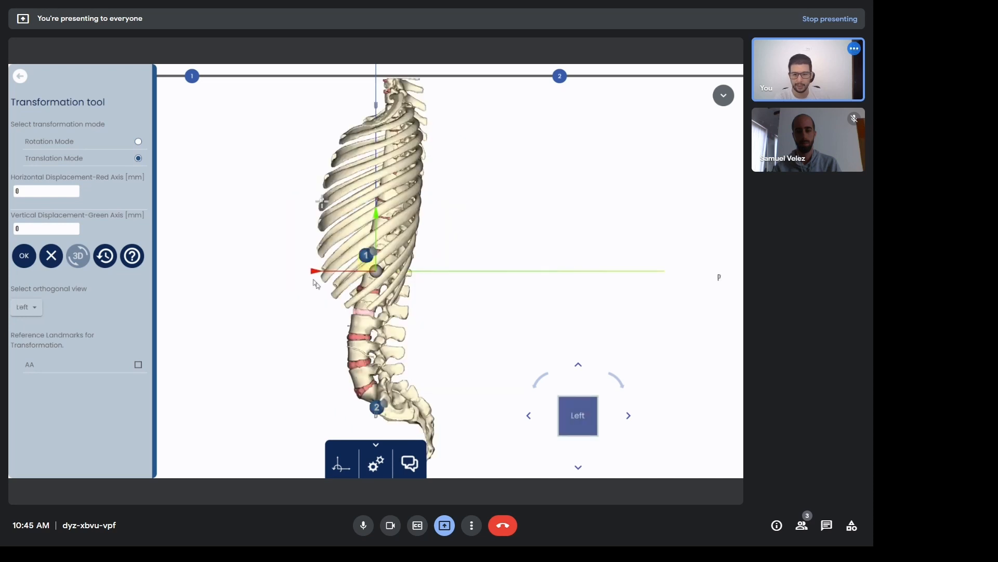
drag(313, 273, 321, 274)
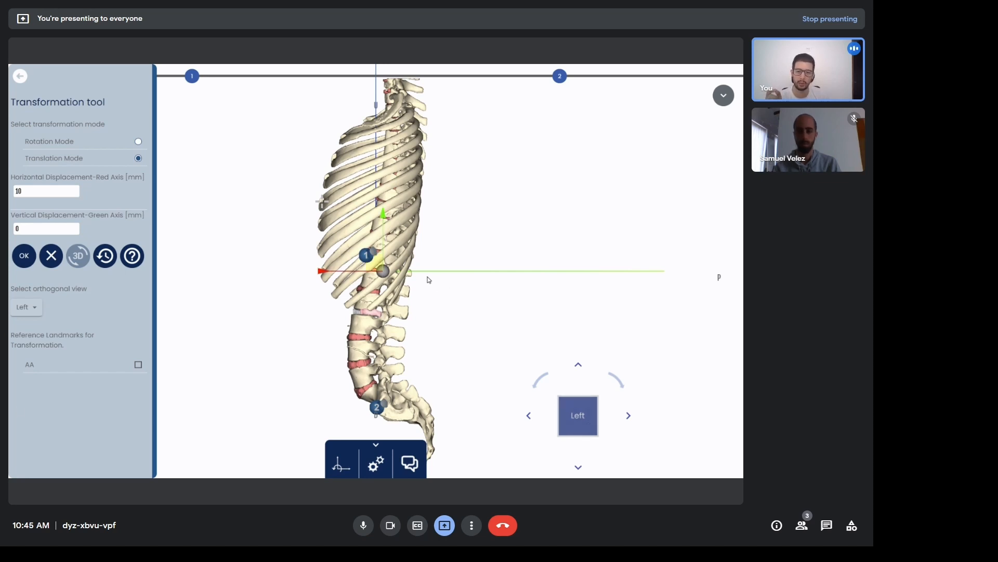
click(56, 257)
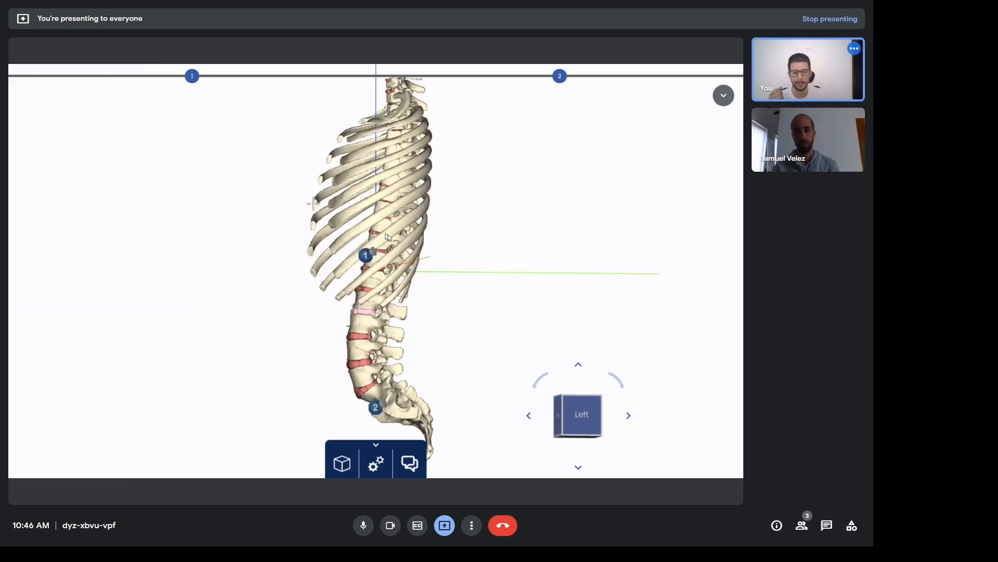
Expand the tools again and view the whole spine from the front, back-right and front-right
click(728, 99)
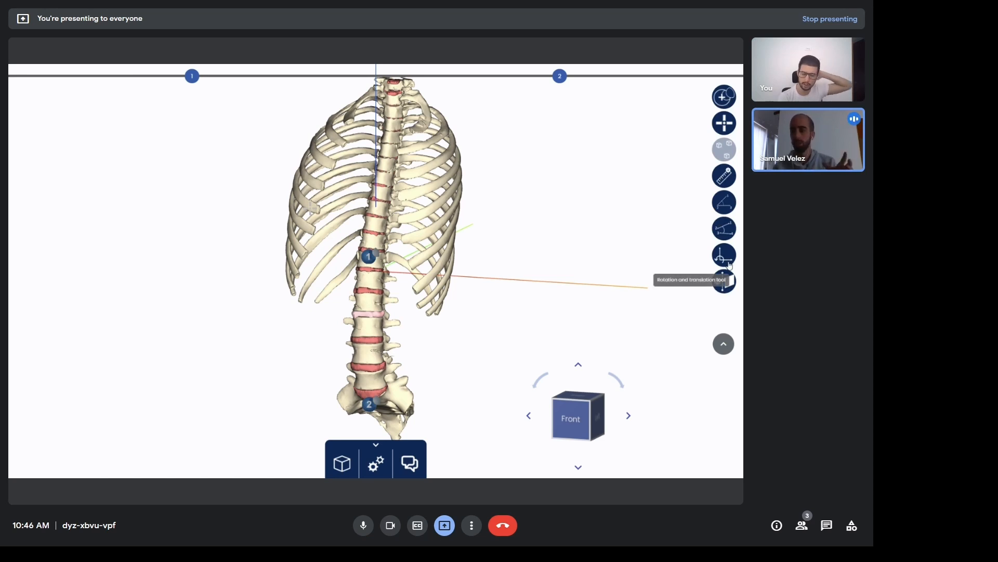
click(572, 416)
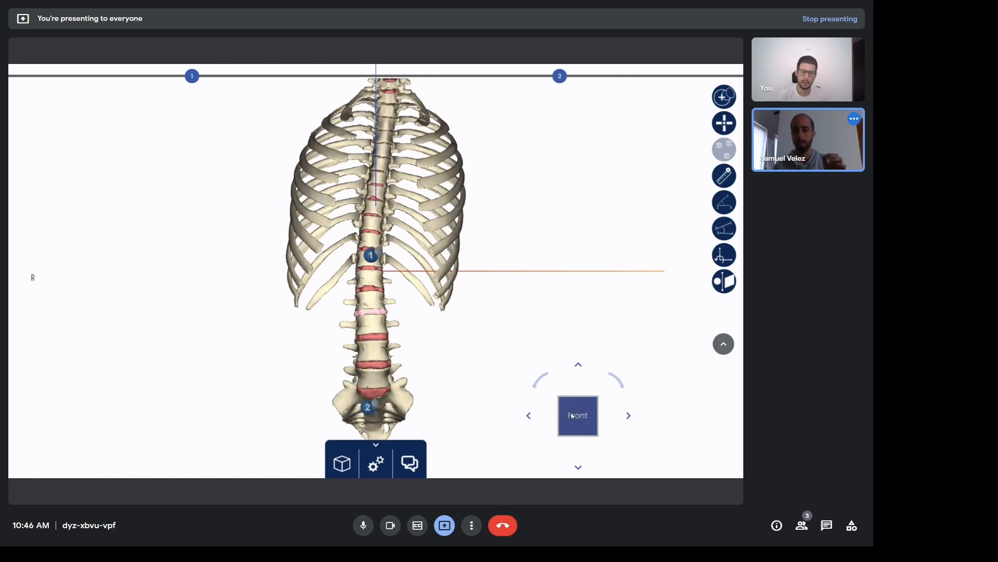
scroll(321, 363, down, 2)
drag(337, 298, 479, 287)
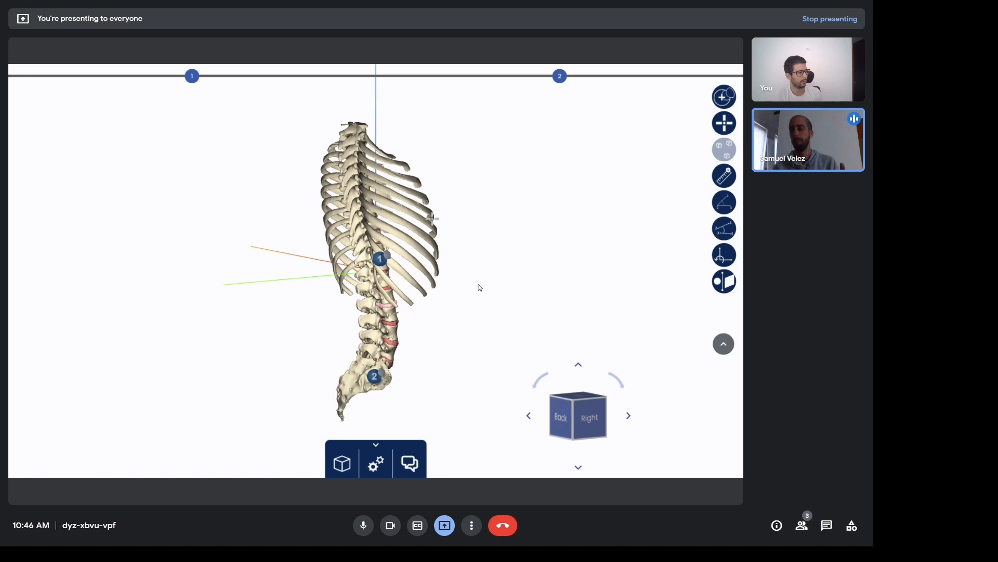
drag(479, 286, 294, 328)
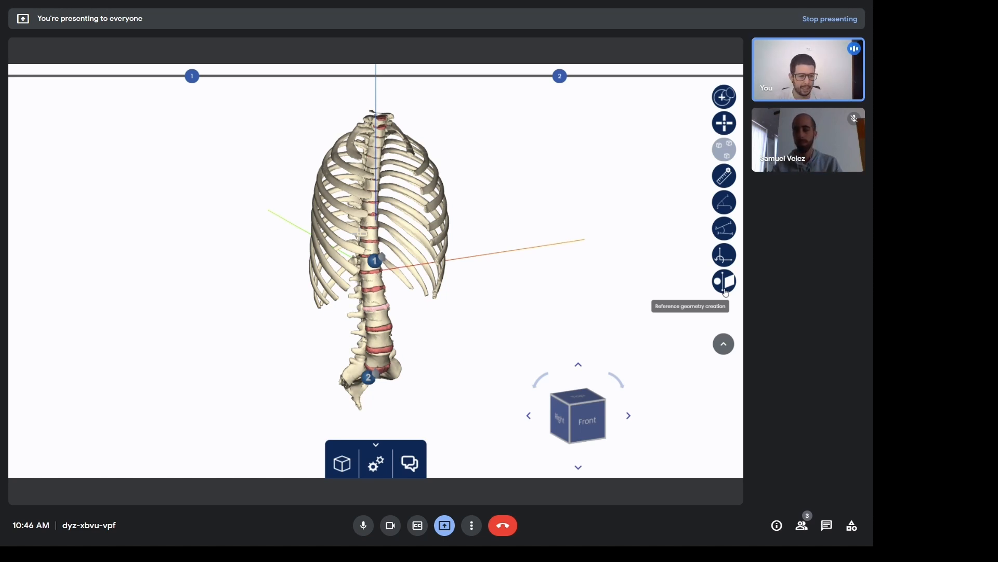
Create an arbitrary reference line in front view between two points on the mesh, one on a rib on each side of the spine
click(726, 291)
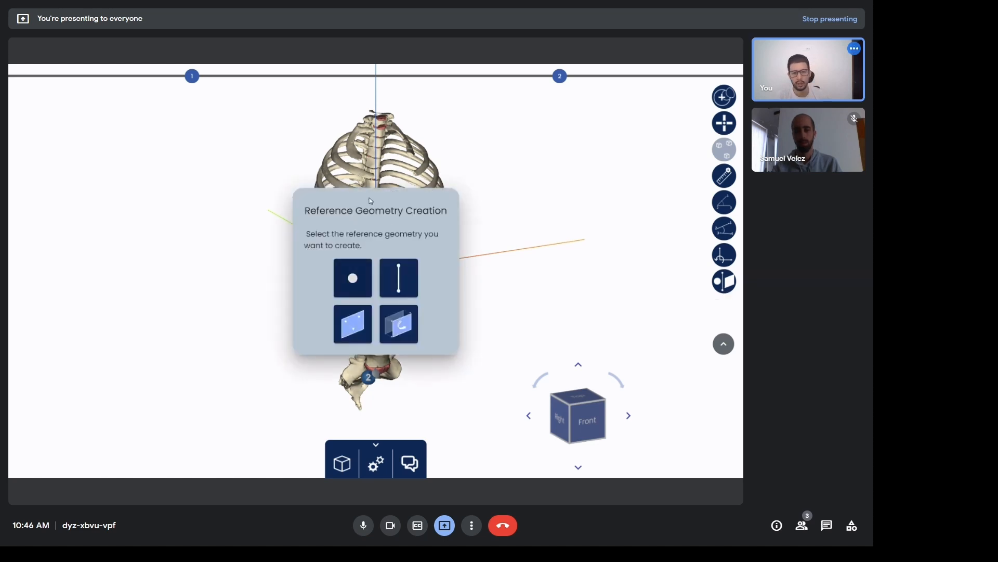
drag(369, 208, 417, 211)
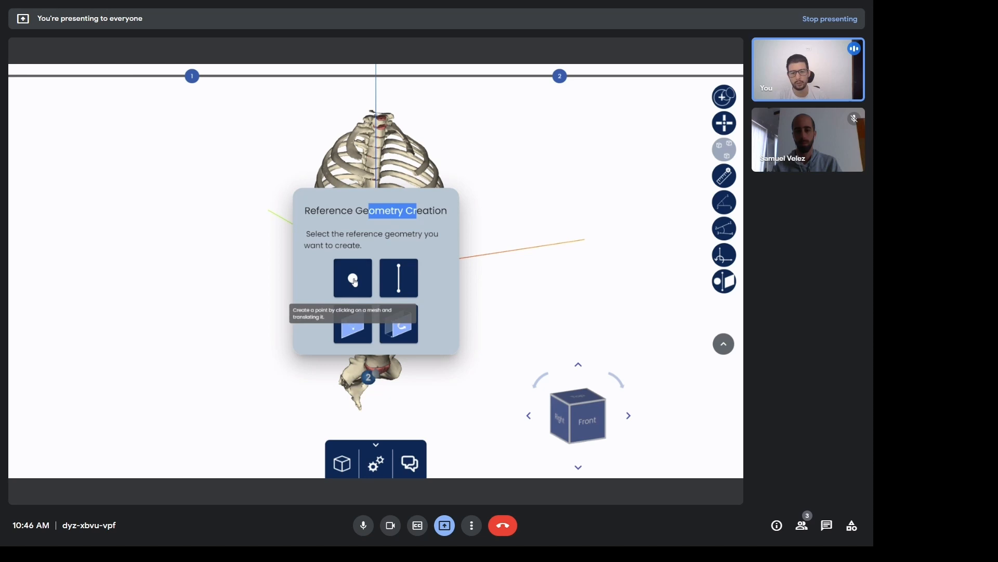
click(402, 283)
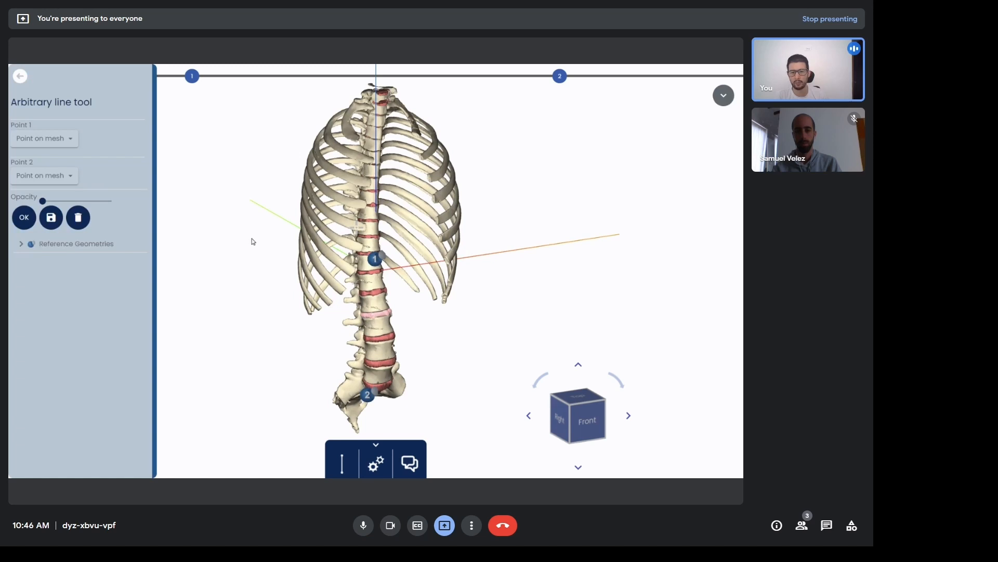
drag(252, 241, 229, 233)
click(569, 410)
scroll(204, 235, up, 2)
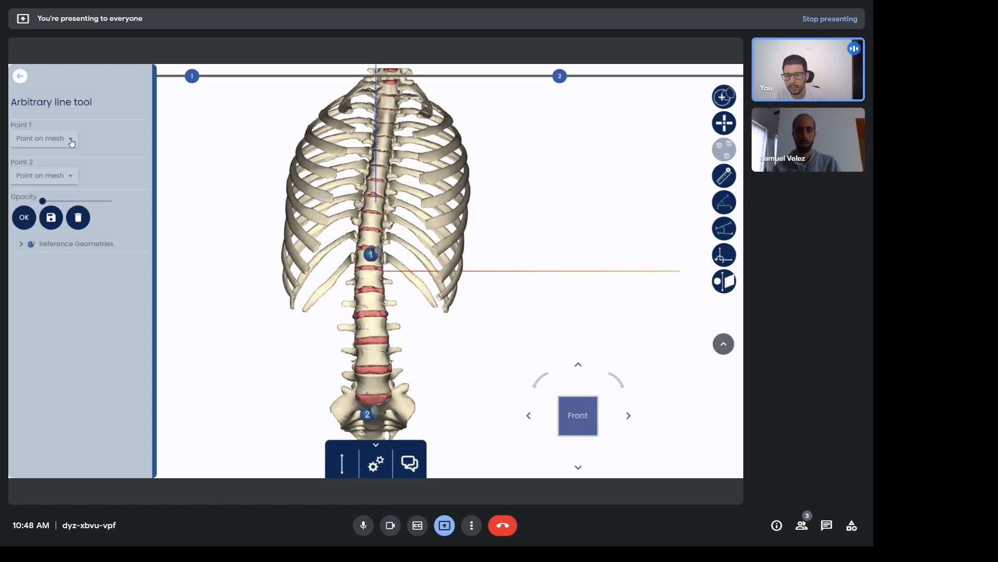
click(303, 267)
click(432, 202)
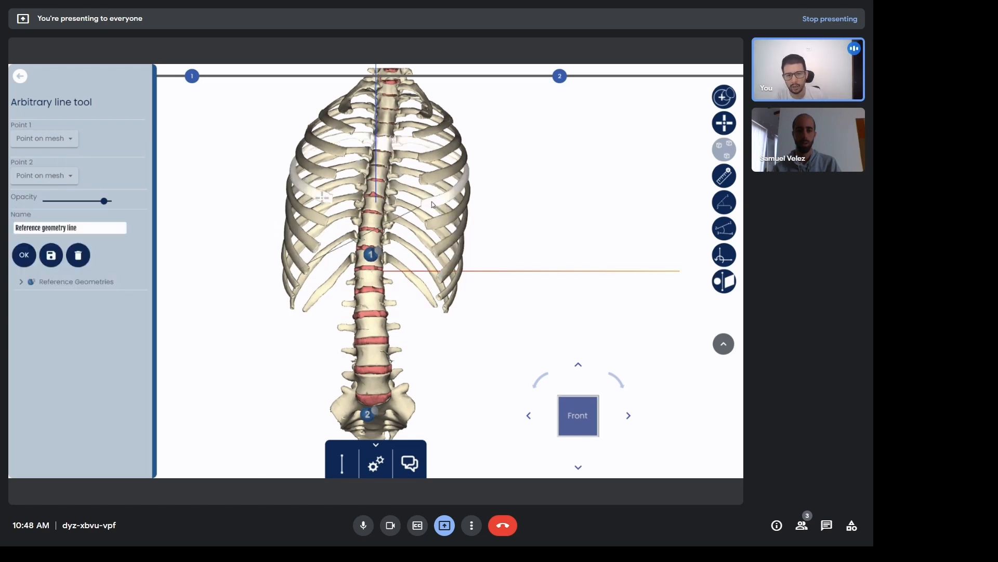
Inspect the reference line from the front-right, and close the arbitrary line tool without saving the geometry
drag(538, 258, 528, 301)
drag(416, 293, 474, 255)
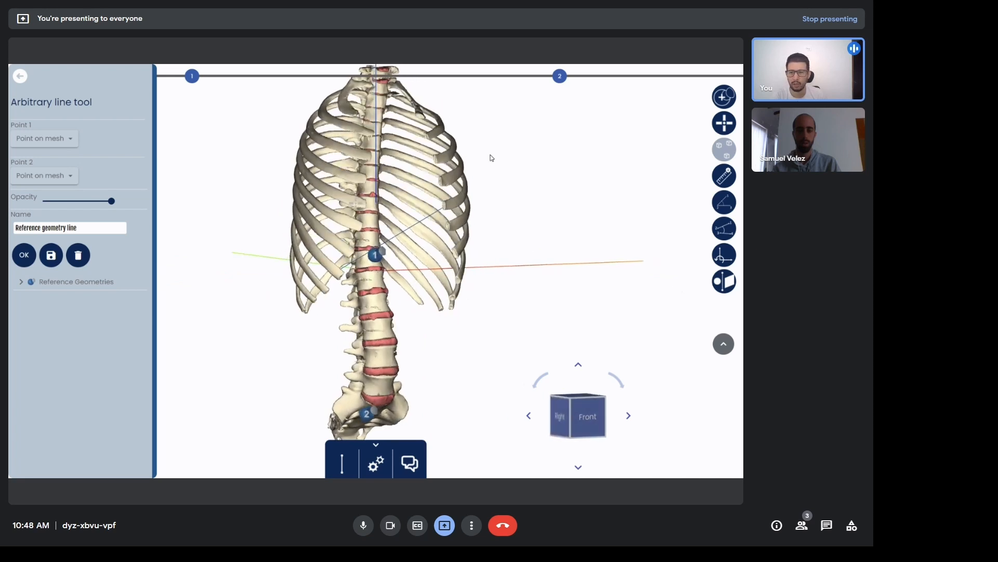
click(23, 258)
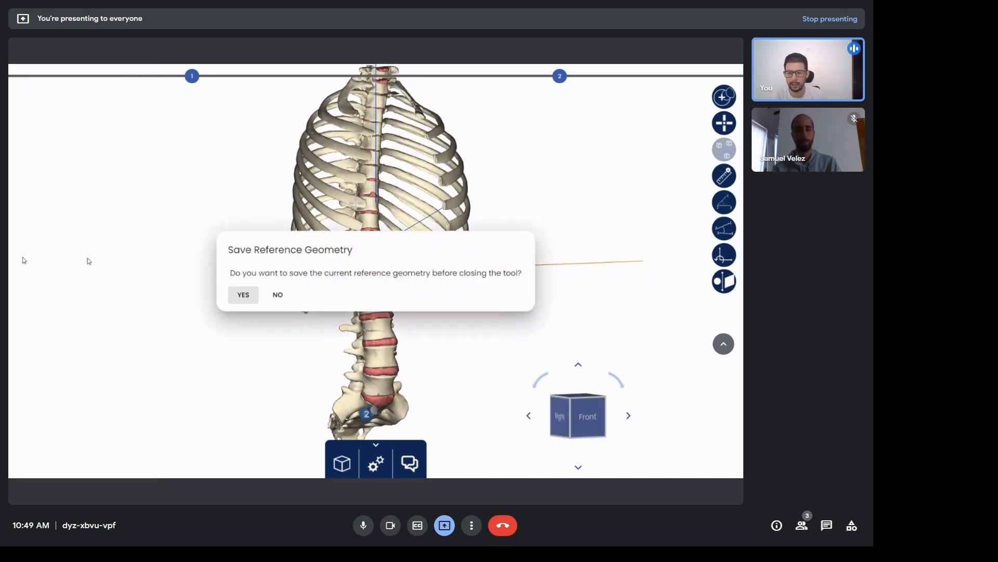
click(278, 295)
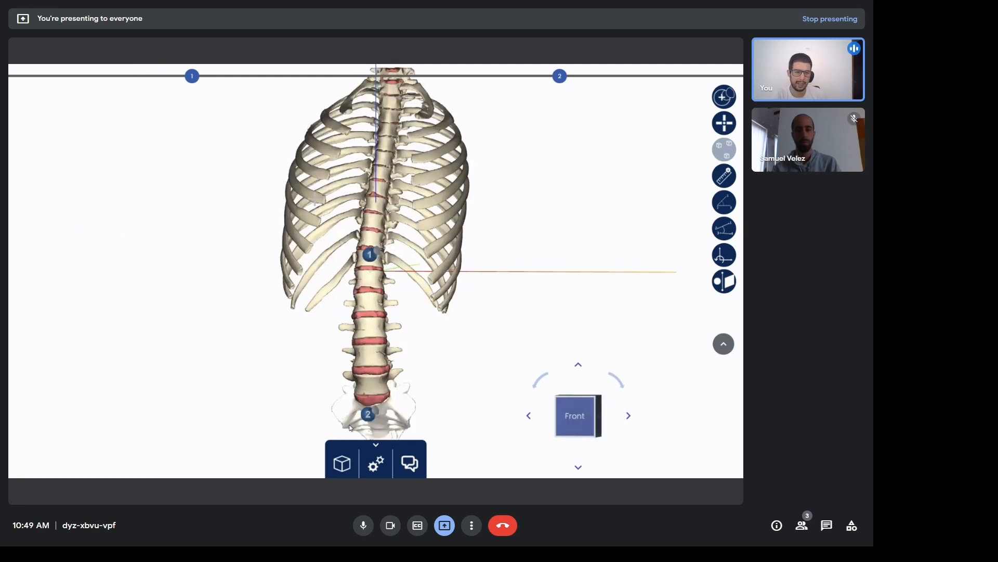
View the whole spine from the left side and return to a front view
scroll(350, 428, down, 3)
drag(459, 268, 356, 264)
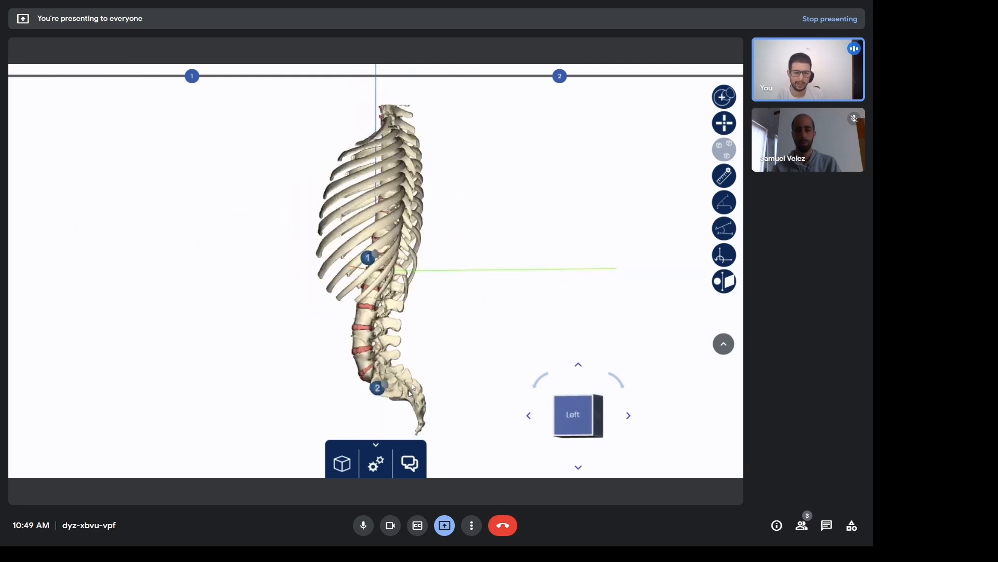
drag(531, 193, 263, 298)
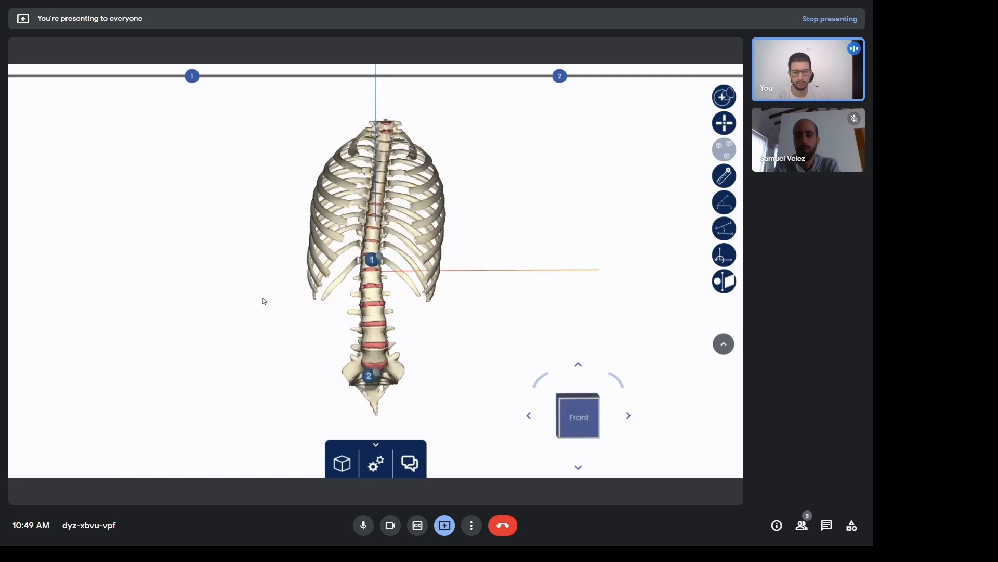